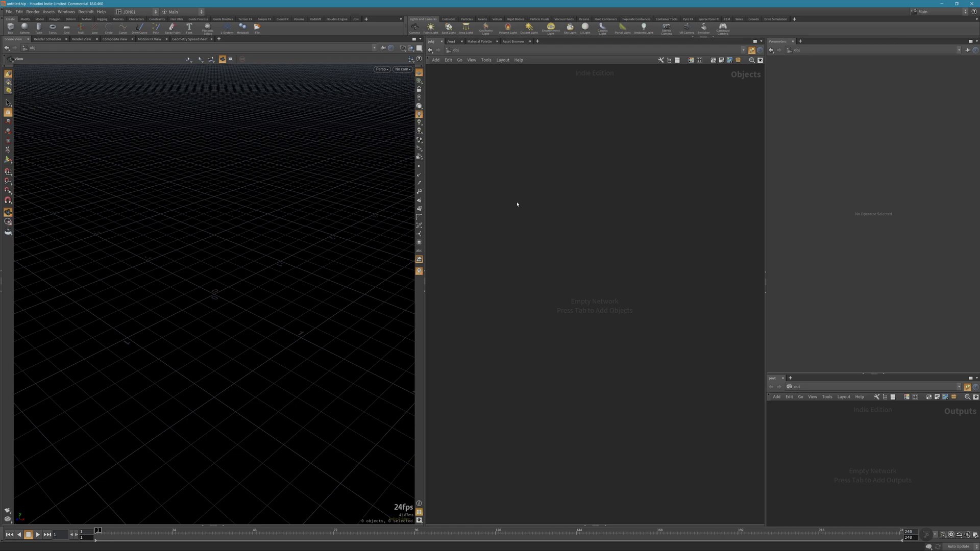
- Add a Grid object to the scene network and enter its geometry network
{"action": "key", "text": "Tab"}
{"action": "type", "text": "gr"}
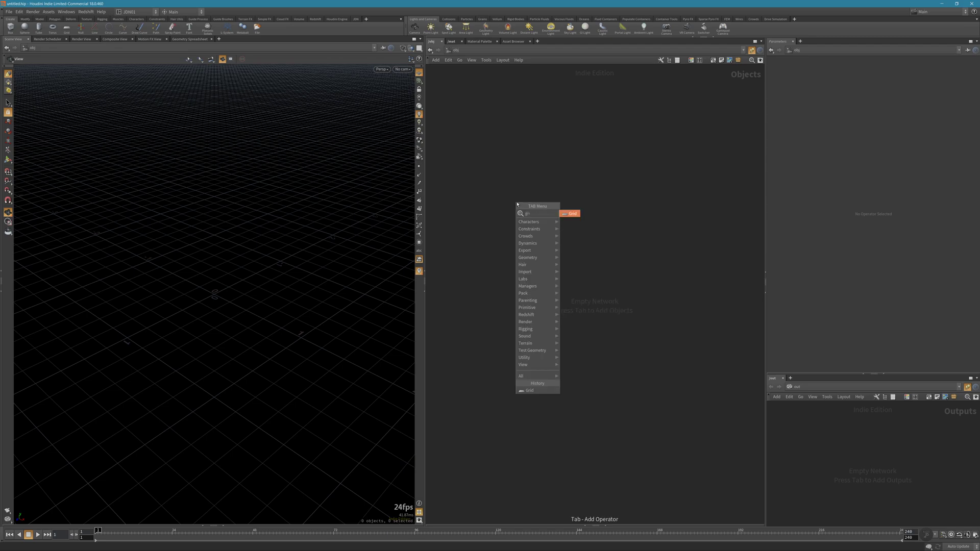
{"action": "key", "text": "Return"}
{"action": "left_click", "coordinate": [518, 204]}
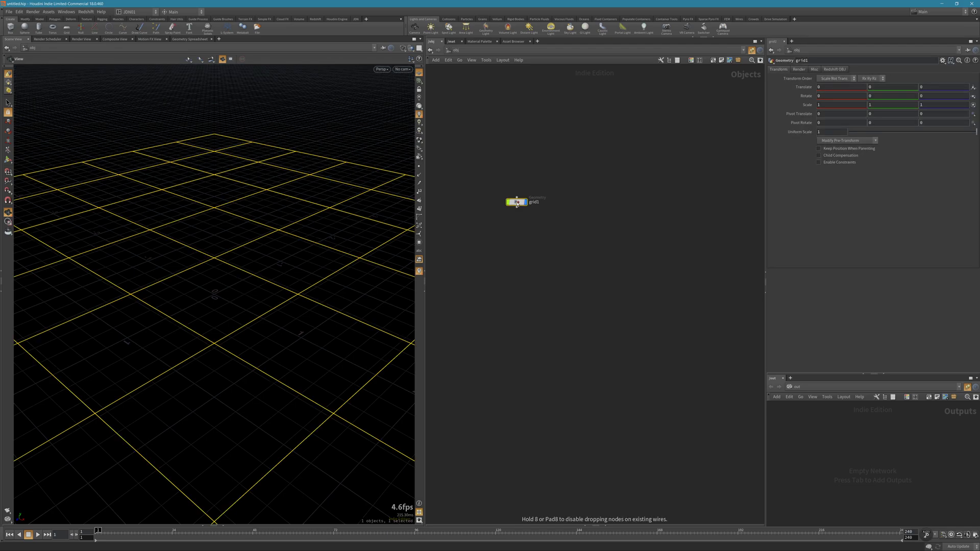
{"action": "left_click_drag", "start_coordinate": [517, 203], "coordinate": [545, 211]}
{"action": "double_click", "coordinate": [544, 211]}
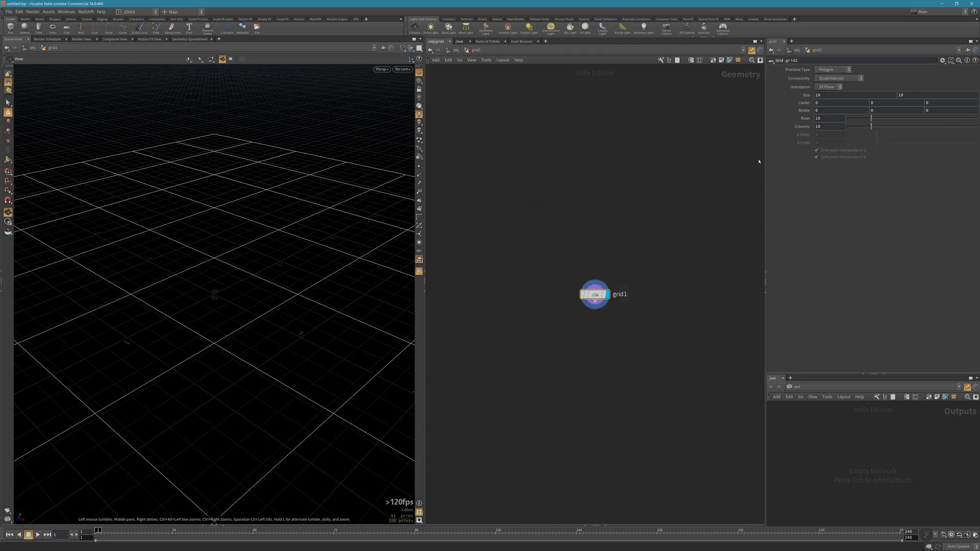
- Set the grid's size to 2 by 2
{"action": "double_click", "coordinate": [838, 96]}
{"action": "type", "text": "2"}
{"action": "key", "text": "Tab"}
{"action": "type", "text": "2"}
{"action": "key", "text": "Return"}
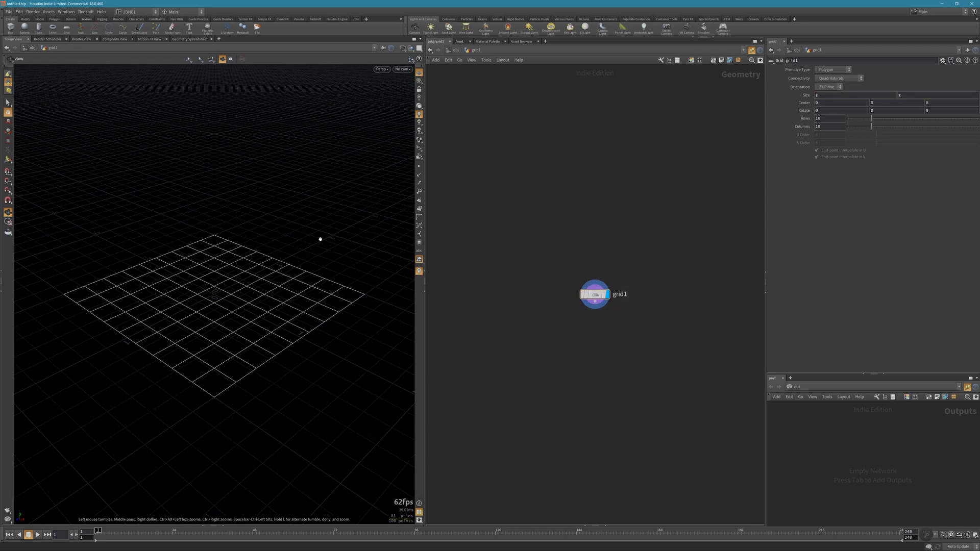
- Show the grid shaded and set its rows and columns to 100 each
{"action": "key", "text": "w"}
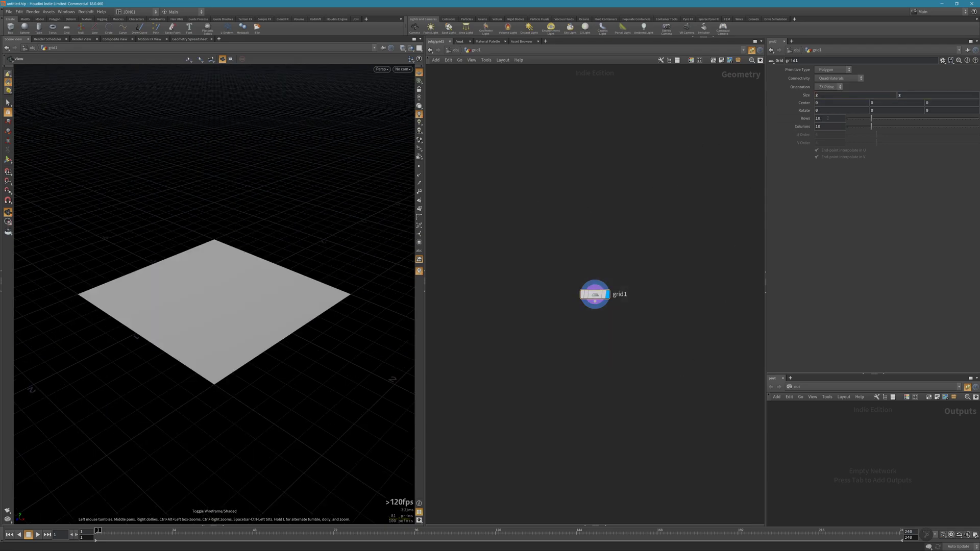
{"action": "type", "text": "100"}
{"action": "key", "text": "Tab"}
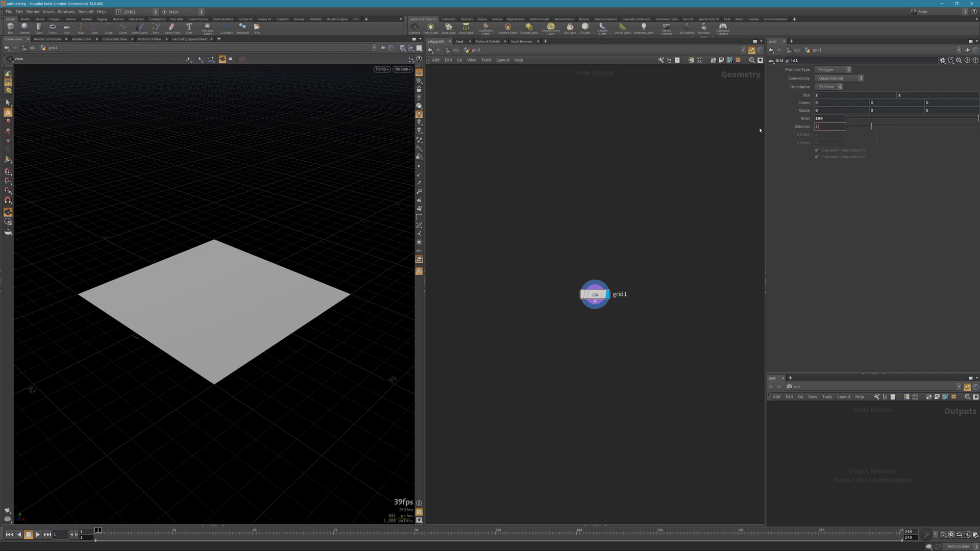
{"action": "type", "text": "100ww"}
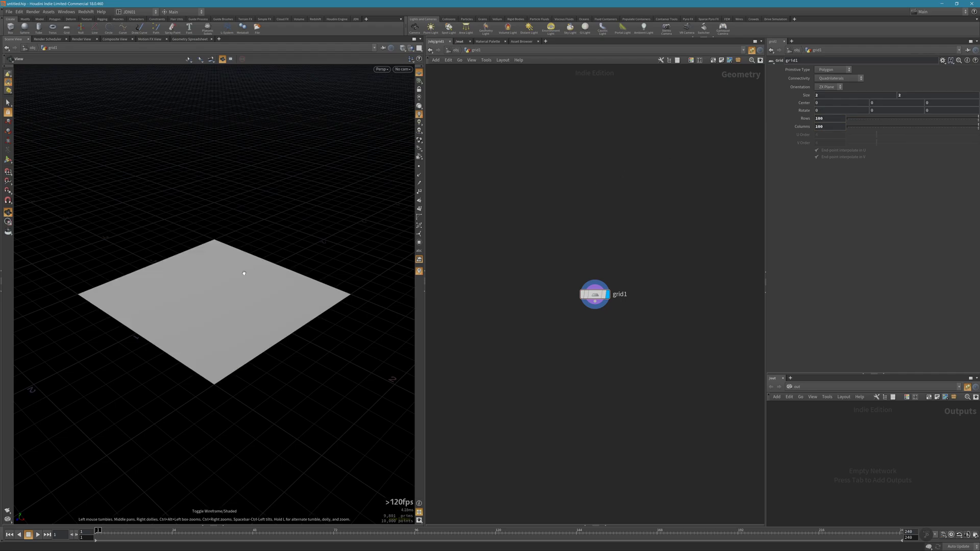
{"action": "left_click_drag", "start_coordinate": [243, 274], "coordinate": [264, 284]}
{"action": "right_click_drag", "start_coordinate": [264, 284], "coordinate": [295, 275]}
{"action": "middle_click_drag", "start_coordinate": [295, 275], "coordinate": [323, 245]}
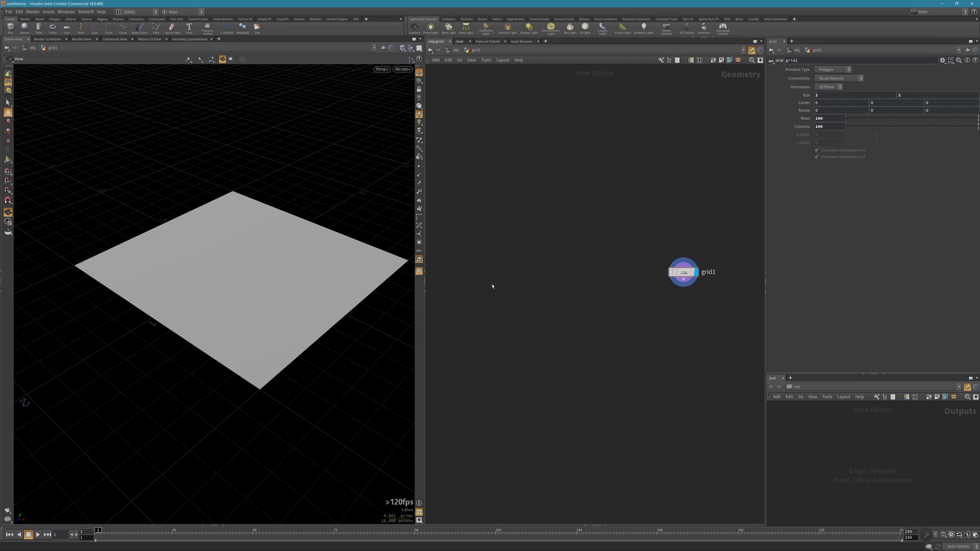
- Add a Curve node beside grid1, display it, and show the grid as a template
{"action": "key", "text": "Tab"}
{"action": "type", "text": "curve"}
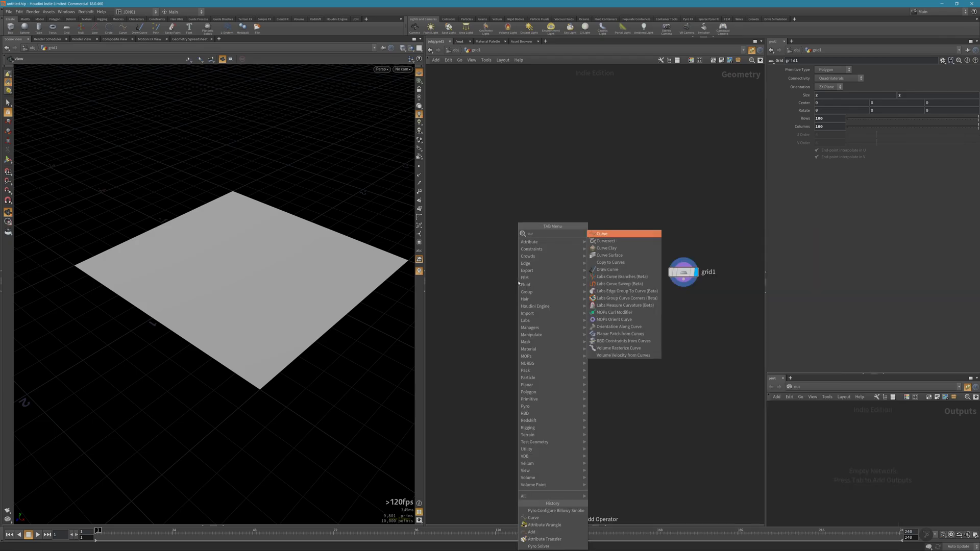
{"action": "key", "text": "Return"}
{"action": "left_click", "coordinate": [519, 282]}
{"action": "left_click_drag", "start_coordinate": [599, 274], "coordinate": [470, 327]}
{"action": "key", "text": "r"}
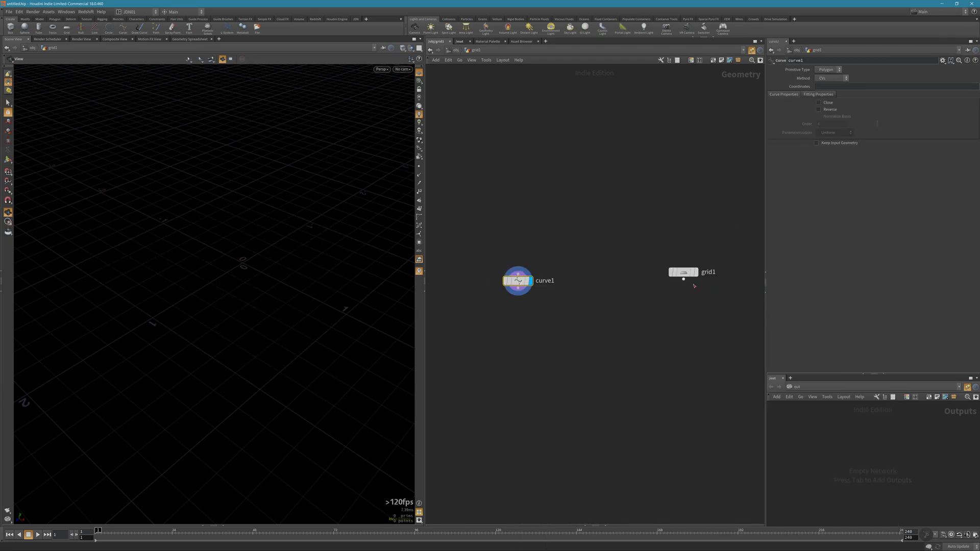
{"action": "left_click", "coordinate": [700, 287]}
- In the top view, draw a polygon spiral curve from the grid's centre outwards, ending near its upper-right corner, and return to perspective
{"action": "key", "text": "space+2"}
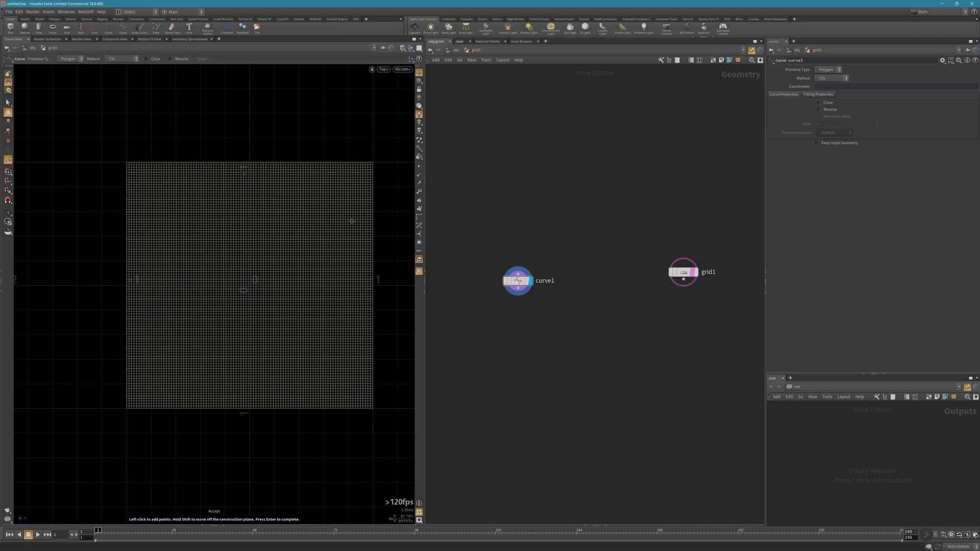
{"action": "middle_click_drag", "start_coordinate": [286, 205], "coordinate": [271, 166]}
{"action": "left_click", "coordinate": [228, 227]}
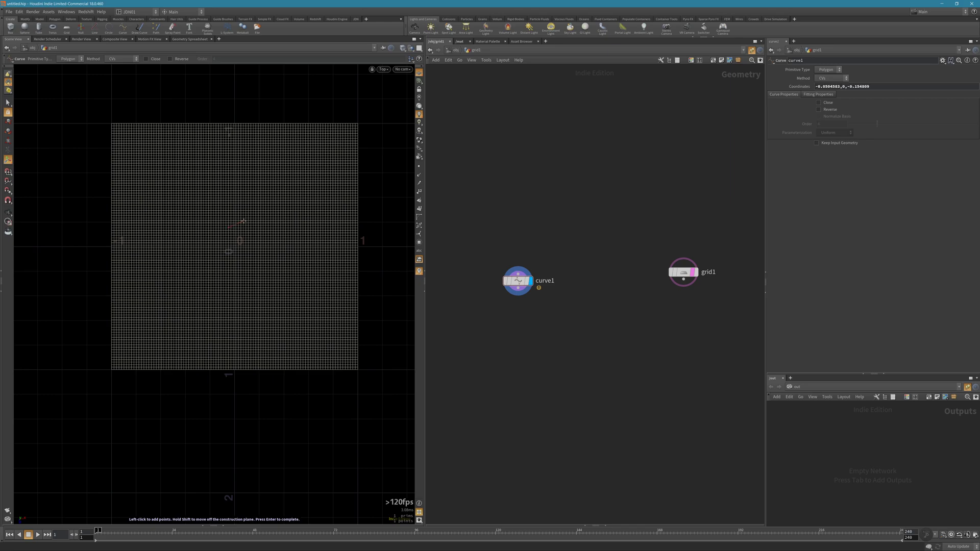
{"action": "left_click", "coordinate": [248, 223]}
{"action": "left_click", "coordinate": [266, 245]}
{"action": "left_click", "coordinate": [234, 270]}
{"action": "left_click", "coordinate": [202, 255]}
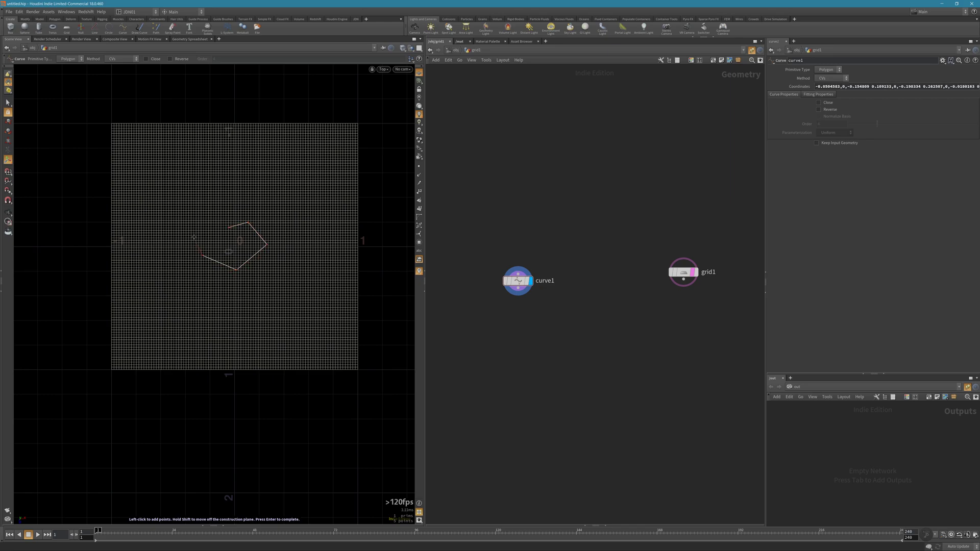
{"action": "left_click", "coordinate": [196, 223]}
{"action": "left_click", "coordinate": [245, 187]}
{"action": "left_click", "coordinate": [296, 200]}
{"action": "left_click", "coordinate": [314, 248]}
{"action": "left_click", "coordinate": [289, 300]}
{"action": "left_click", "coordinate": [225, 323]}
{"action": "left_click", "coordinate": [167, 305]}
{"action": "left_click", "coordinate": [149, 254]}
{"action": "left_click", "coordinate": [163, 198]}
{"action": "left_click", "coordinate": [192, 166]}
{"action": "left_click", "coordinate": [255, 148]}
{"action": "left_click", "coordinate": [315, 164]}
{"action": "left_click", "coordinate": [353, 145]}
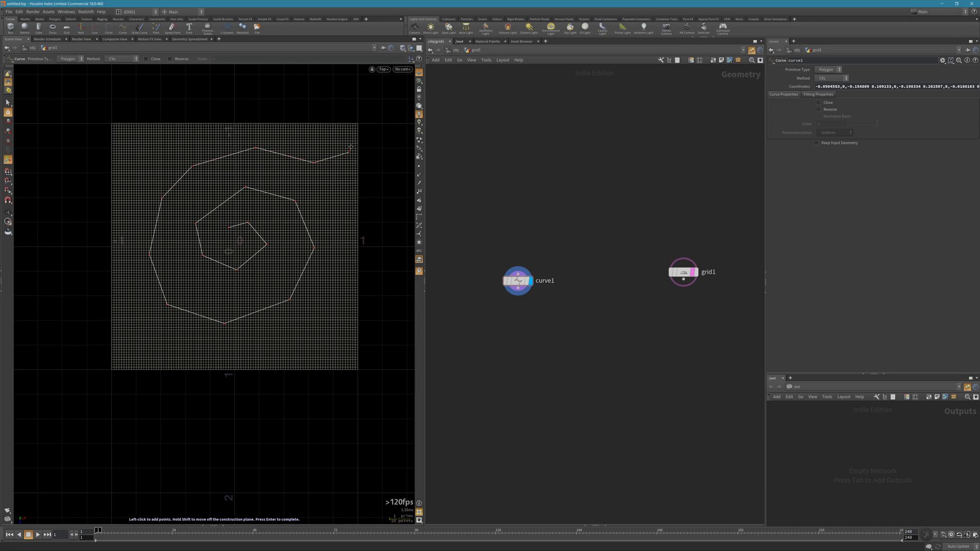
{"action": "key", "text": "Return"}
{"action": "key", "text": "space+1"}
{"action": "left_click_drag", "start_coordinate": [313, 238], "coordinate": [278, 244], "text": "alt"}
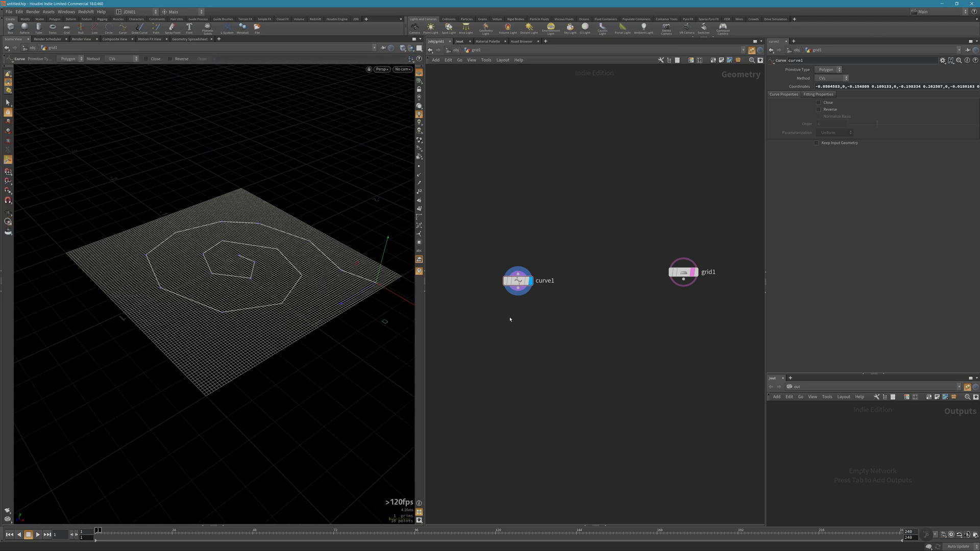
- Change the curve's primitive type to NURBS and move its outer end point down, just past the grid's right edge
{"action": "left_click", "coordinate": [828, 70]}
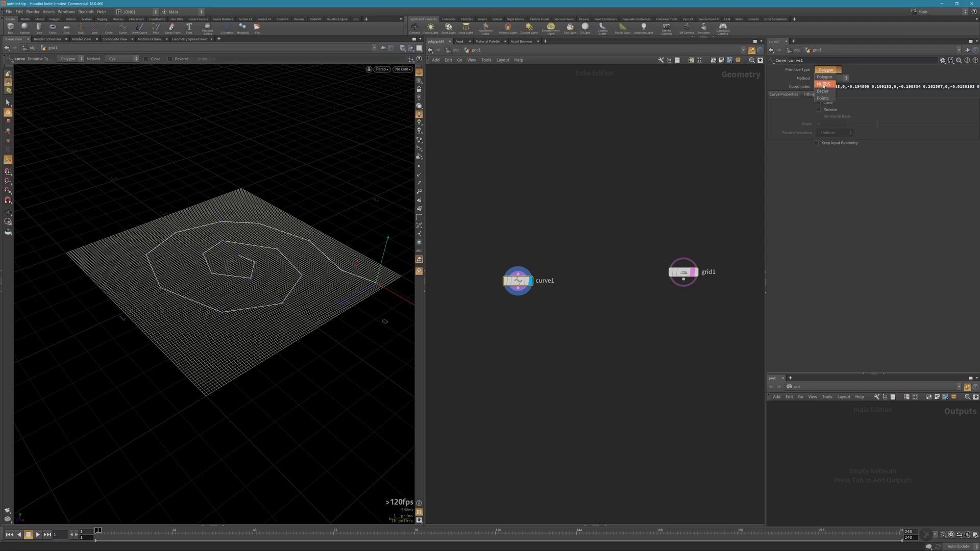
{"action": "left_click", "coordinate": [824, 84]}
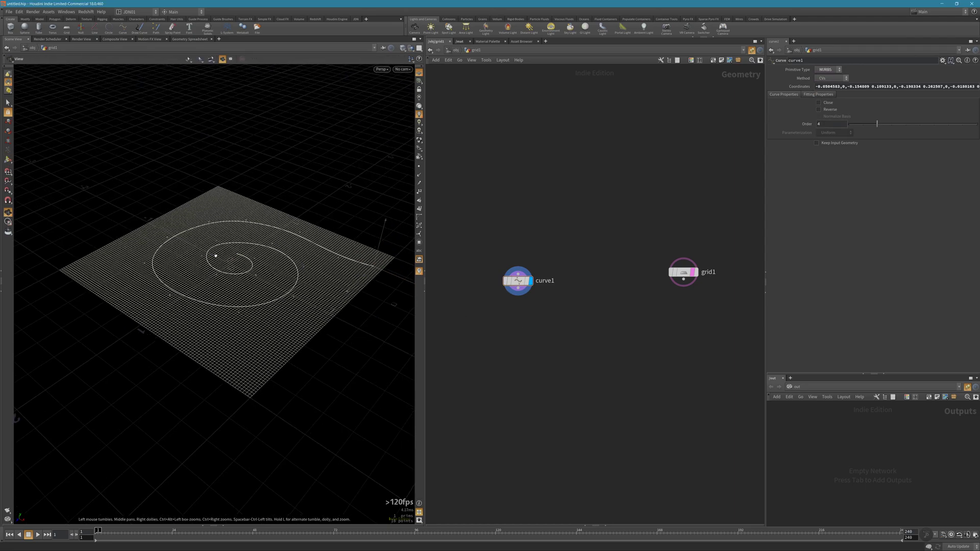
{"action": "key", "text": "space+2"}
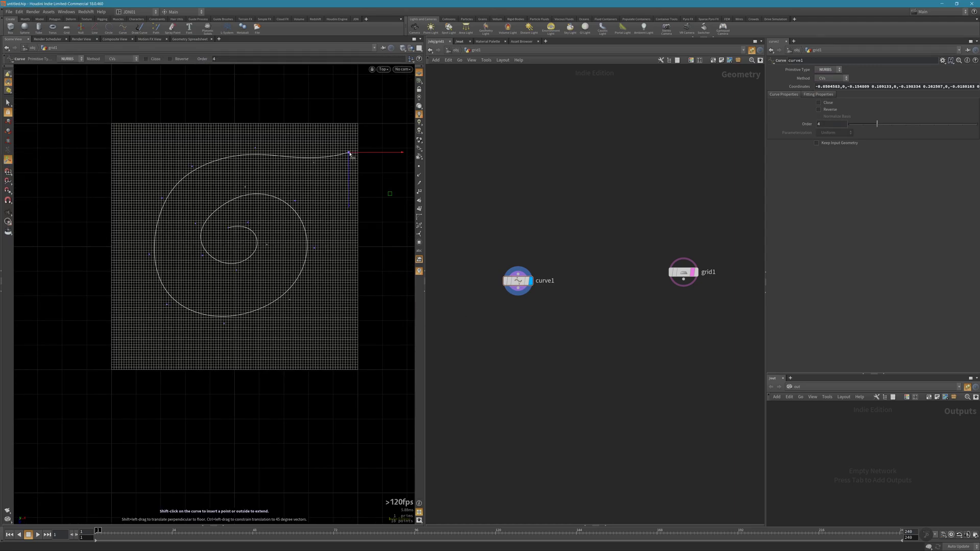
{"action": "left_click_drag", "start_coordinate": [351, 153], "coordinate": [366, 233]}
{"action": "key", "text": "space+1"}
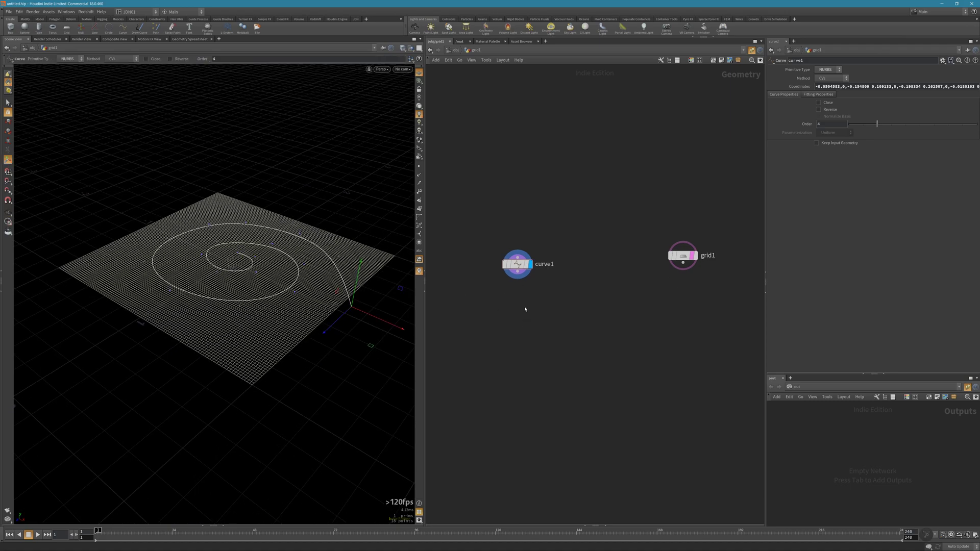
- Add a Resample node, connect curve1 to its input and display its result
{"action": "key", "text": "Tab"}
{"action": "type", "text": "resample"}
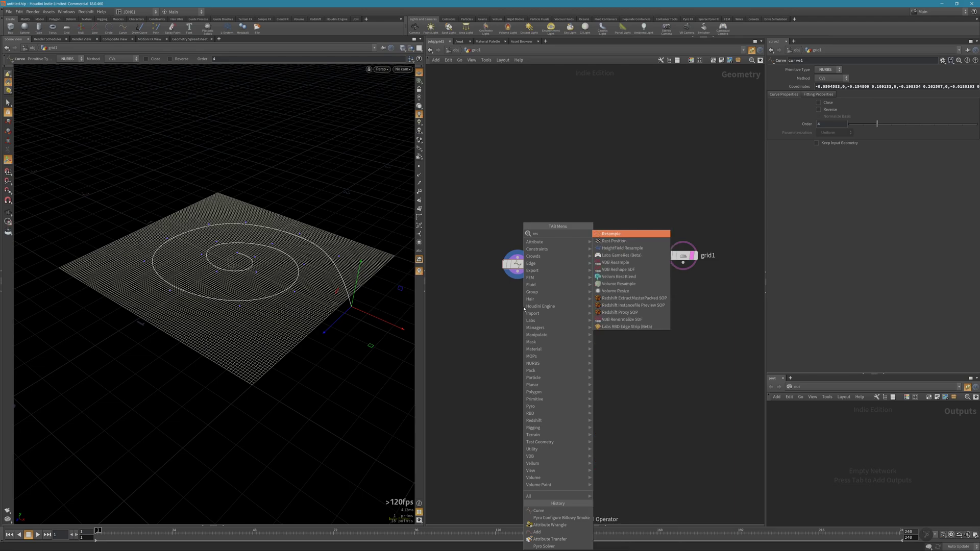
{"action": "key", "text": "Return"}
{"action": "left_click", "coordinate": [508, 320]}
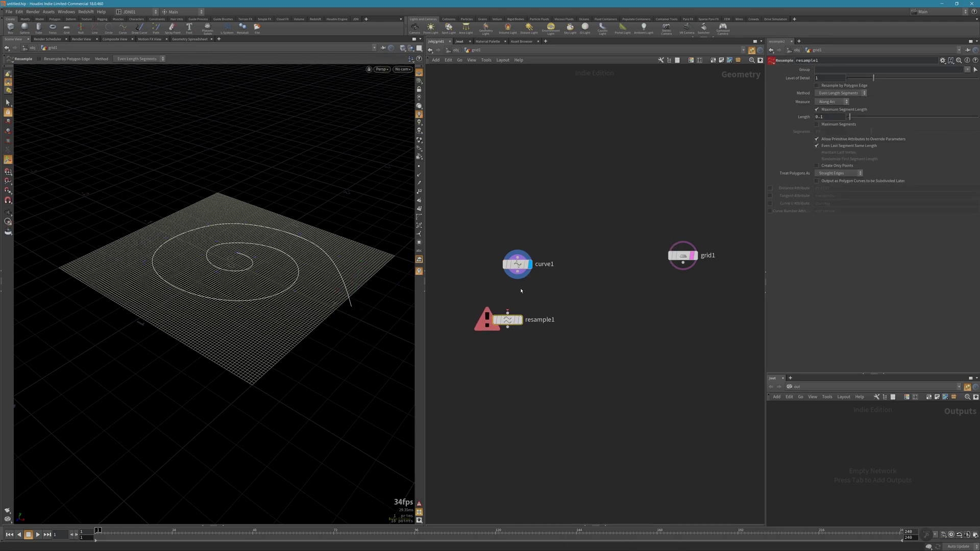
{"action": "left_click_drag", "start_coordinate": [508, 313], "coordinate": [517, 278]}
{"action": "left_click", "coordinate": [520, 320]}
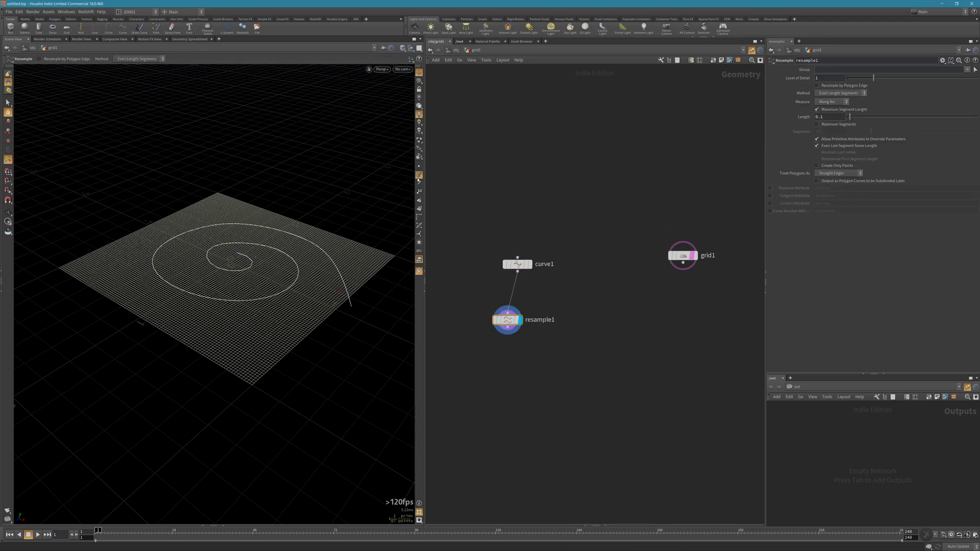
- Turn off the template display of grid1 and set the Resample node's segment length to 0.02
{"action": "scroll", "coordinate": [253, 249], "scroll_direction": "up", "scroll_amount": 10}
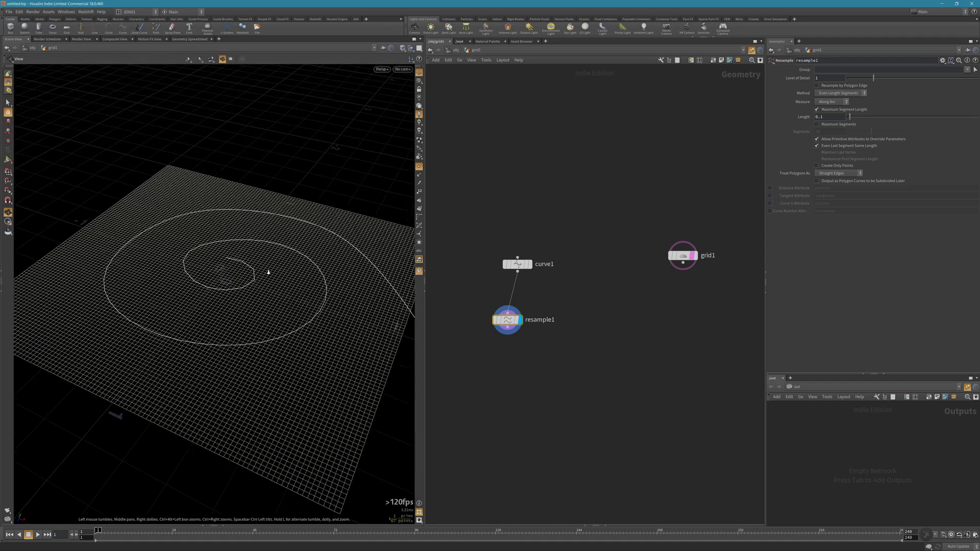
{"action": "left_click", "coordinate": [690, 257]}
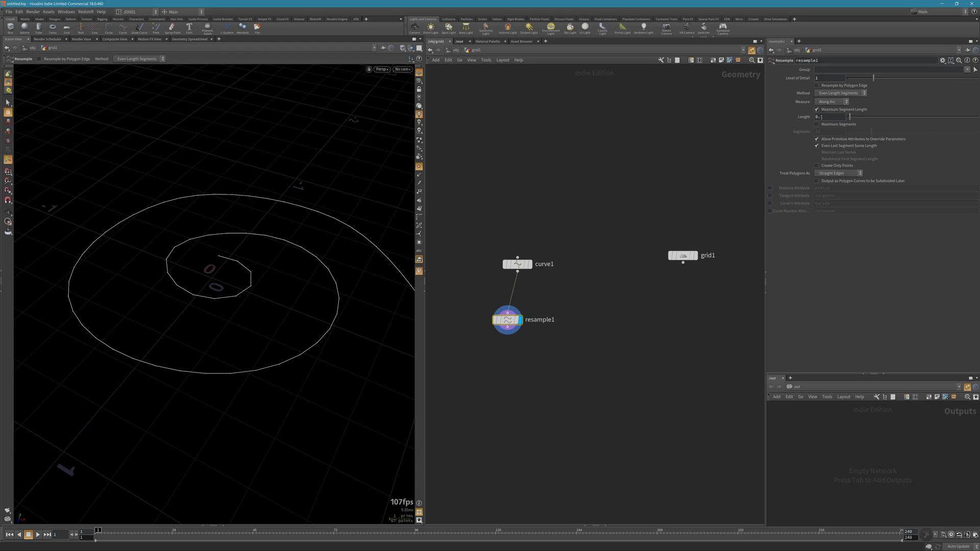
{"action": "left_click_drag", "start_coordinate": [820, 117], "coordinate": [832, 117]}
{"action": "type", "text": "02"}
{"action": "key", "text": "Return"}
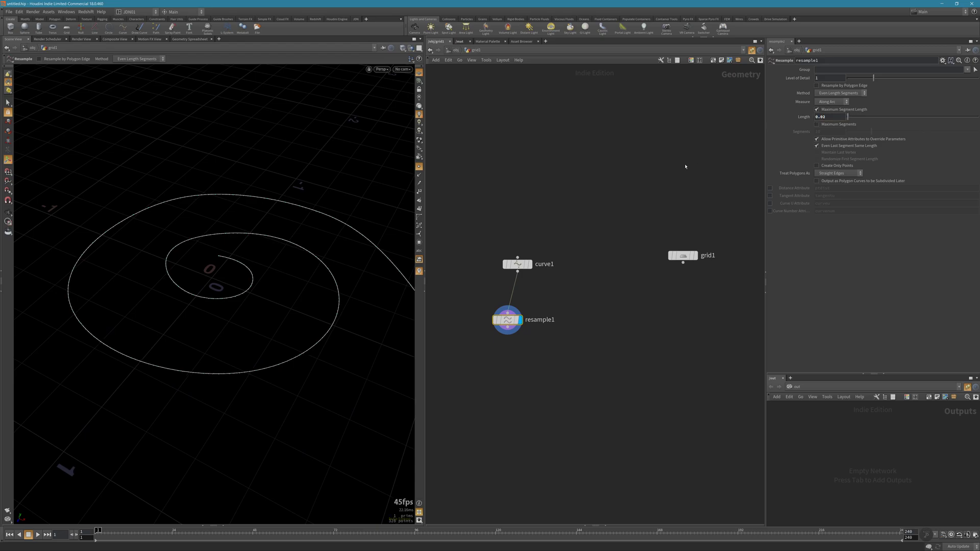
{"action": "scroll", "coordinate": [271, 223], "scroll_direction": "down", "scroll_amount": 5}
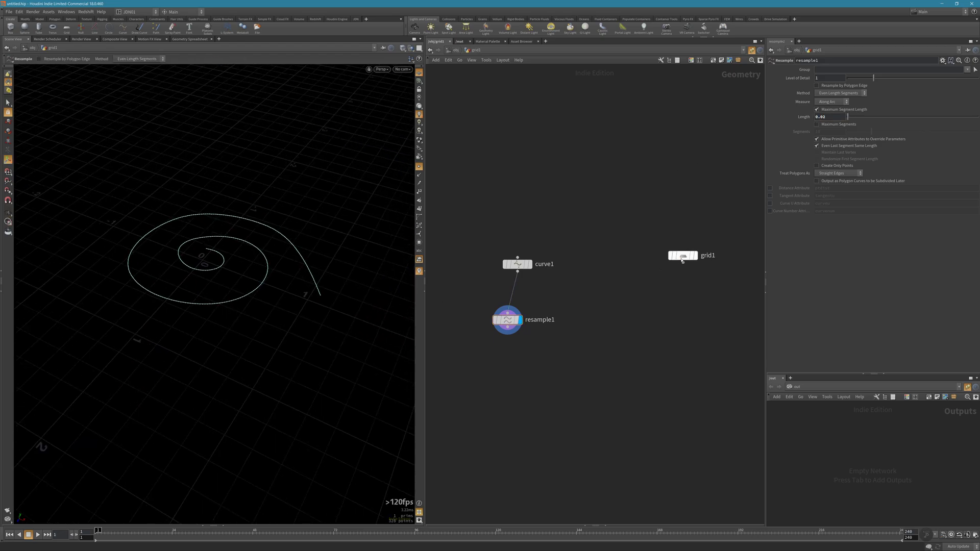
- Align resample1 beneath curve1 and end the chain with a displayed Null node named OUT_curve
{"action": "left_click_drag", "start_coordinate": [682, 260], "coordinate": [679, 260]}
{"action": "left_click_drag", "start_coordinate": [509, 321], "coordinate": [531, 365]}
{"action": "key", "text": "n"}
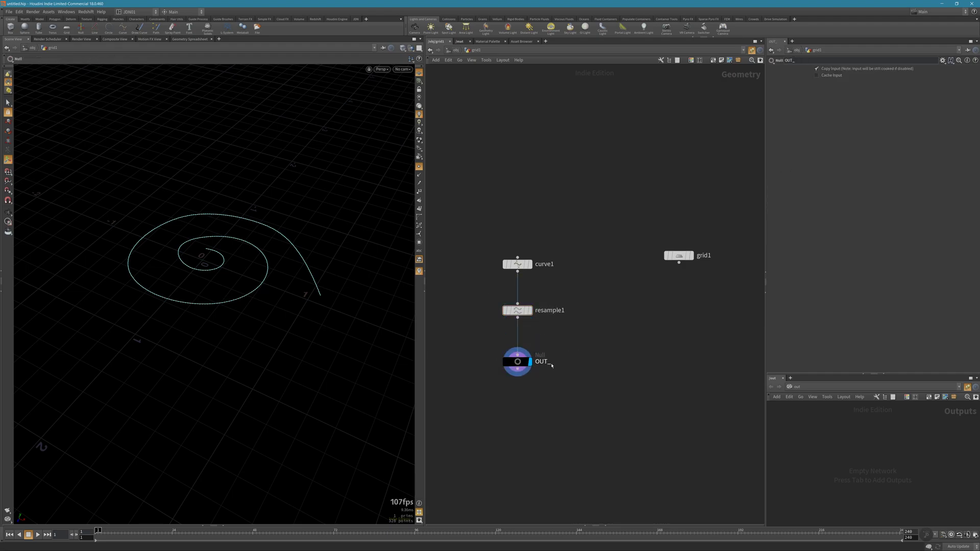
{"action": "double_click", "coordinate": [542, 362]}
{"action": "type", "text": "curve"}
{"action": "key", "text": "Return"}
{"action": "middle_click_drag", "start_coordinate": [619, 358], "coordinate": [597, 341]}
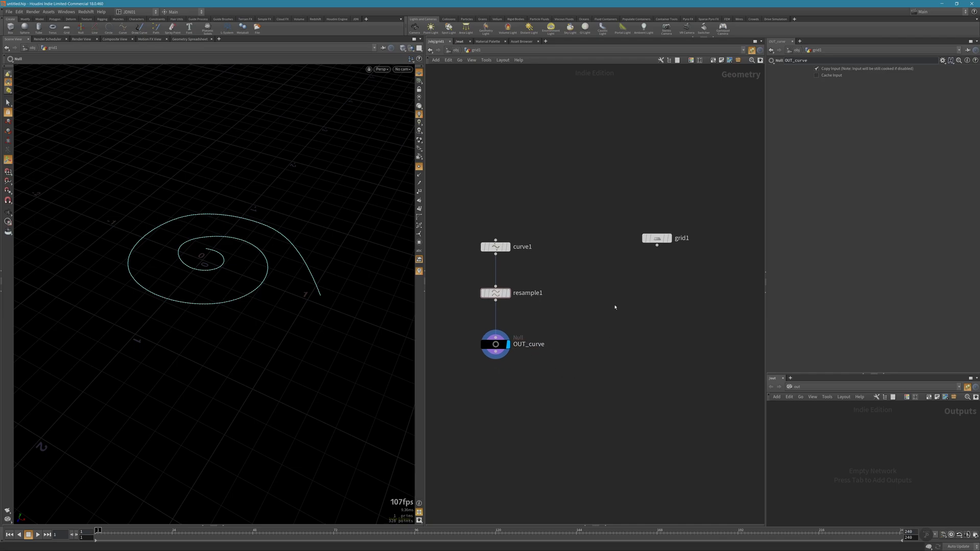
- Add the Pyro Configure Billowy Smoke setup to the geometry network
{"action": "key", "text": "Tab"}
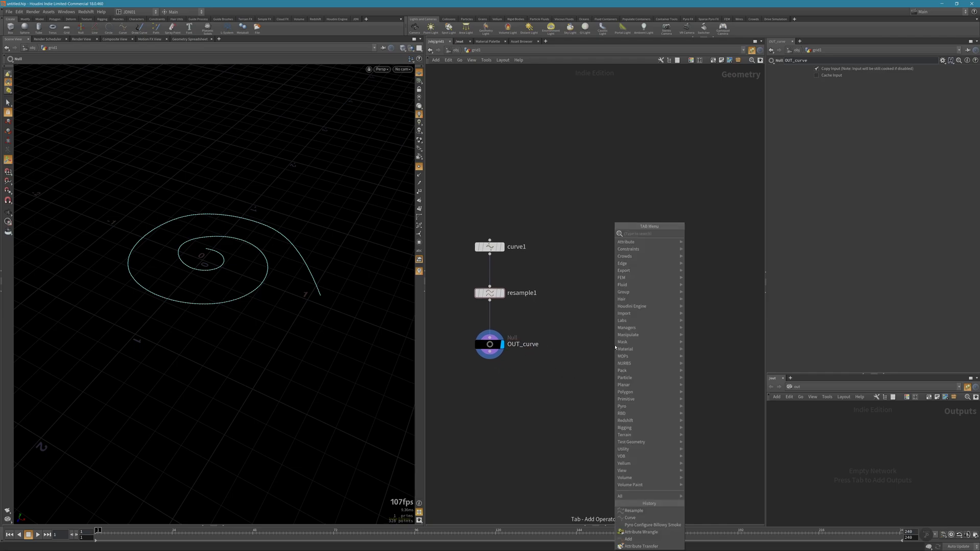
{"action": "type", "text": "py"}
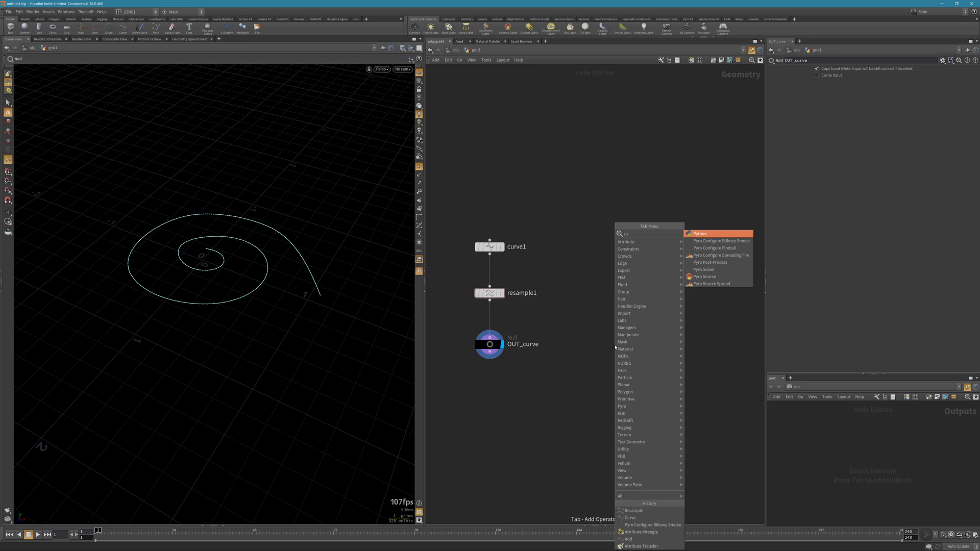
{"action": "type", "text": "r"}
{"action": "key", "text": "Down"}
{"action": "key", "text": "Down"}
{"action": "key", "text": "Down"}
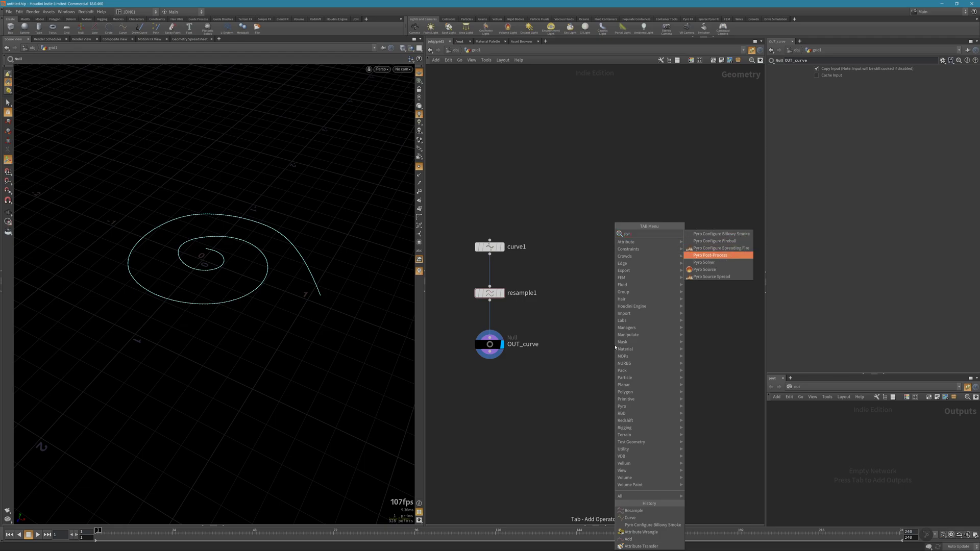
{"action": "key", "text": "Up"}
{"action": "key", "text": "Up"}
{"action": "key", "text": "Up"}
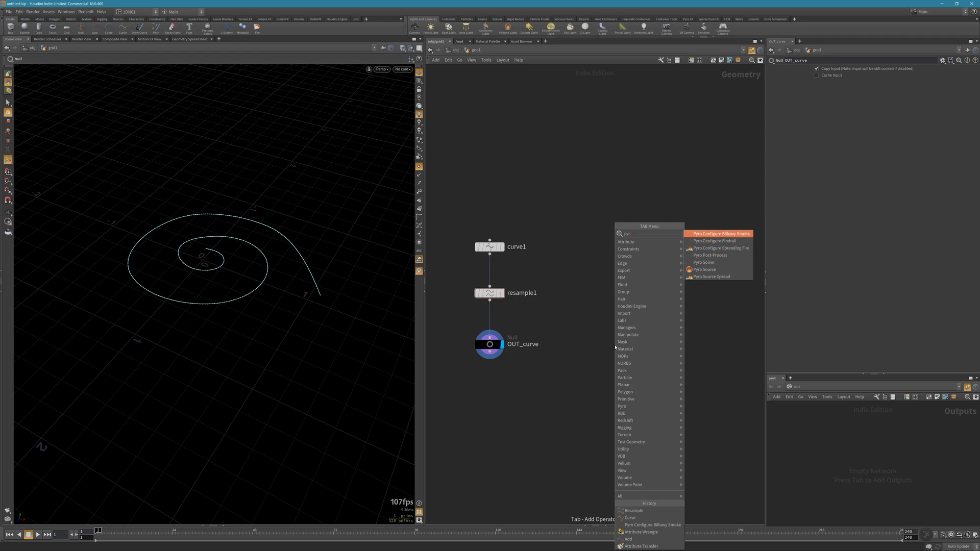
{"action": "key", "text": "Return"}
- Position the pyro node chain beneath grid1 and delete its smoke_source sphere
{"action": "left_click_drag", "start_coordinate": [575, 217], "coordinate": [663, 389]}
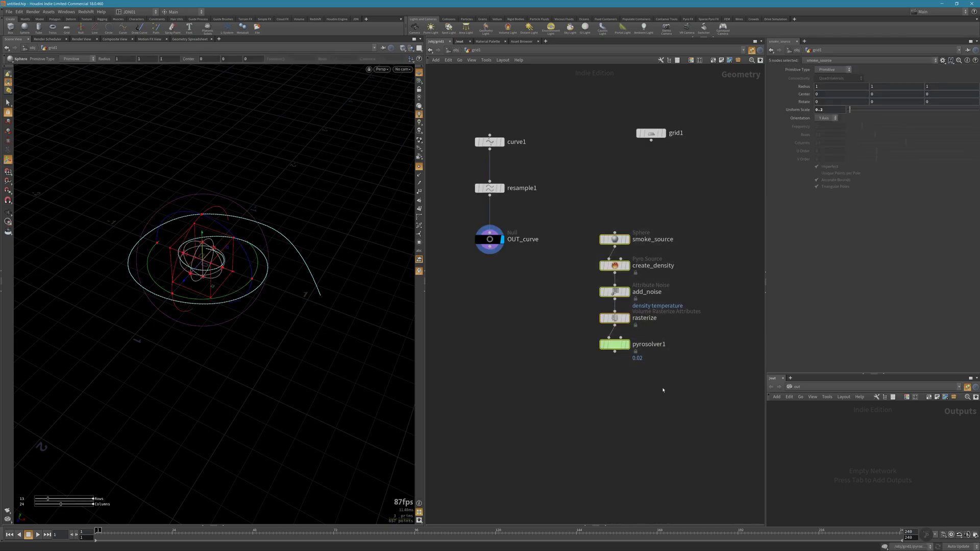
{"action": "left_click_drag", "start_coordinate": [615, 240], "coordinate": [651, 219]}
{"action": "left_click", "coordinate": [685, 230]}
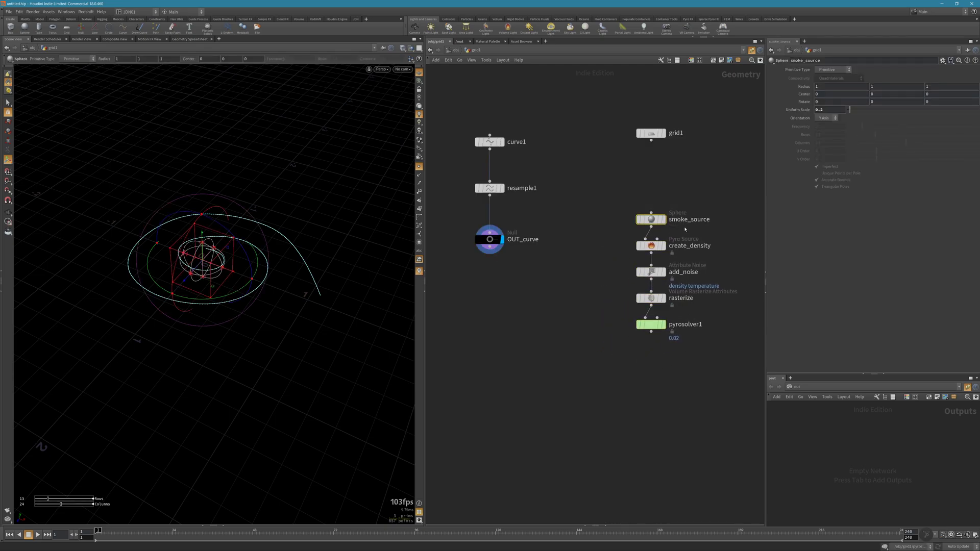
{"action": "key", "text": "Delete"}
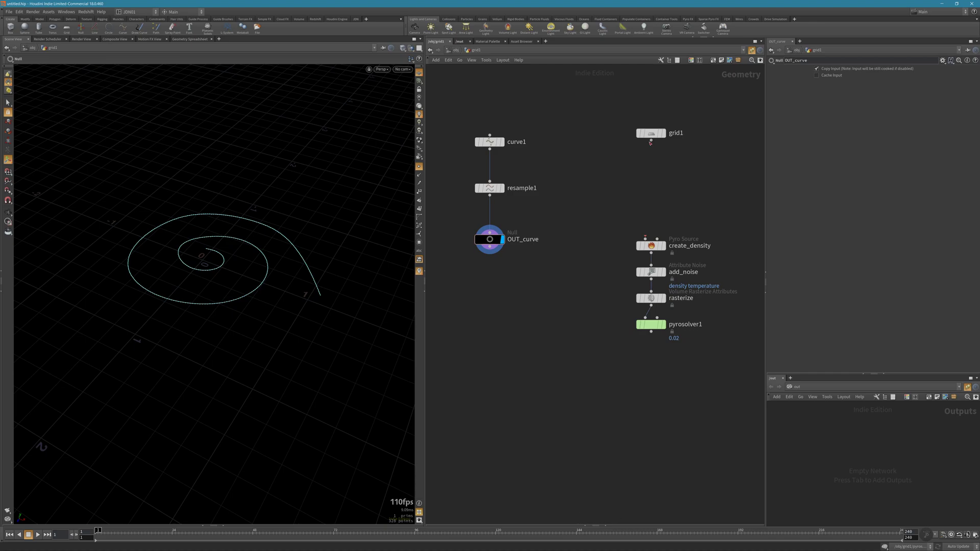
- Connect grid1 to the first input of create_density and preview the smoke simulation with pyrosolver1 displayed
{"action": "left_click_drag", "start_coordinate": [651, 140], "coordinate": [647, 239]}
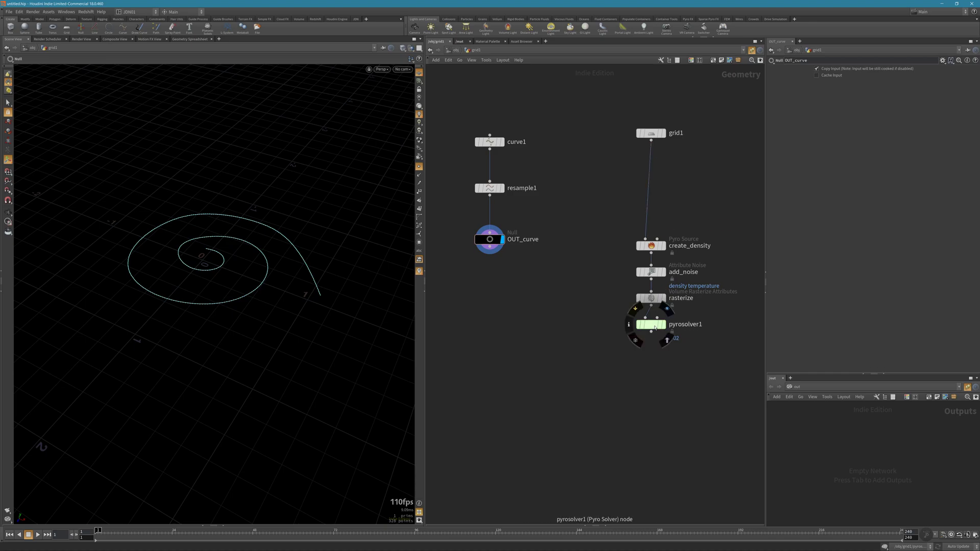
{"action": "left_click_drag", "start_coordinate": [653, 325], "coordinate": [681, 343]}
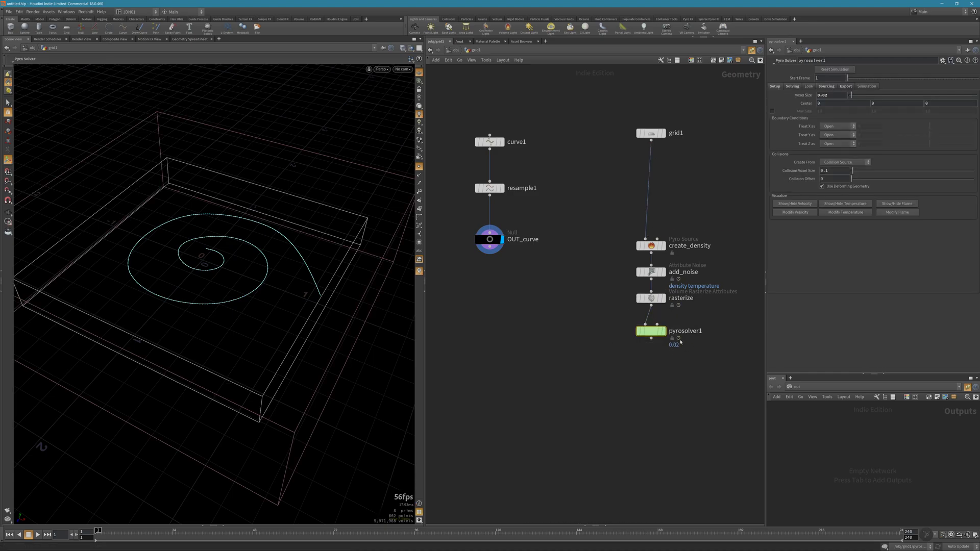
{"action": "left_click", "coordinate": [663, 332]}
{"action": "mouse_move", "coordinate": [269, 256]}
{"action": "left_mouse_down", "text": "alt"}
{"action": "mouse_move", "coordinate": [245, 267]}
{"action": "mouse_move", "coordinate": [278, 267]}
{"action": "left_mouse_up", "text": "alt"}
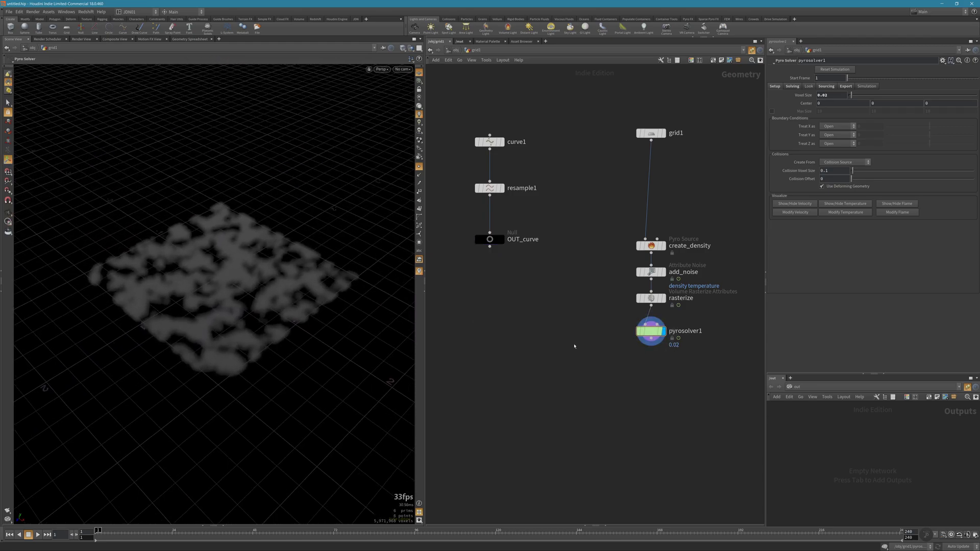
{"action": "key", "text": "Up"}
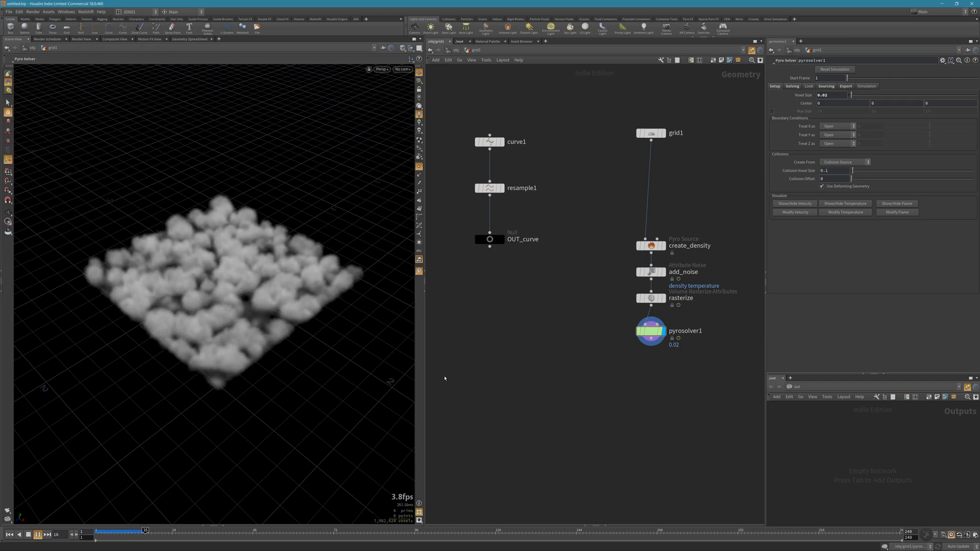
{"action": "key", "text": "ctrl+Up"}
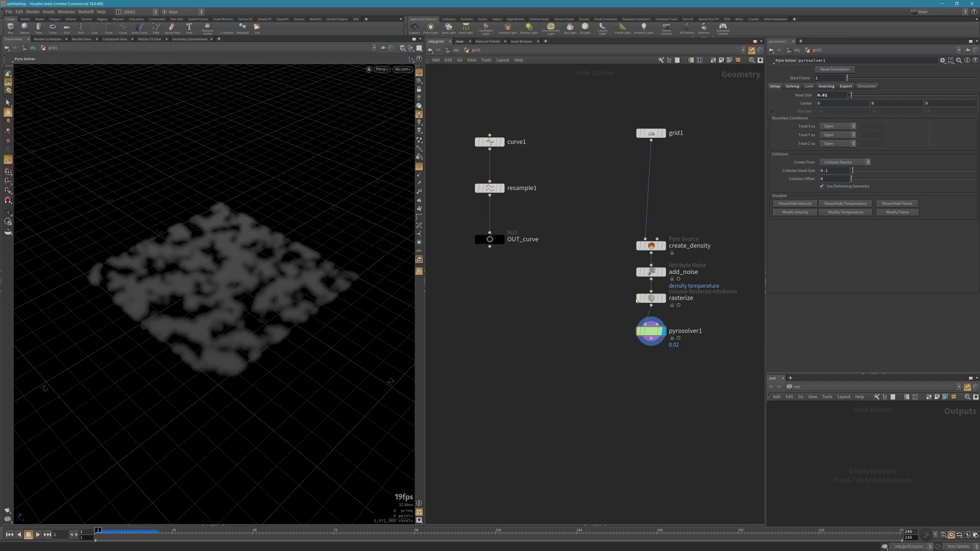
- Space out rasterize and pyrosolver1 further down the chain and preview the simulation with add_noise bypassed
{"action": "left_click_drag", "start_coordinate": [650, 332], "coordinate": [650, 344]}
{"action": "left_click_drag", "start_coordinate": [649, 299], "coordinate": [648, 310]}
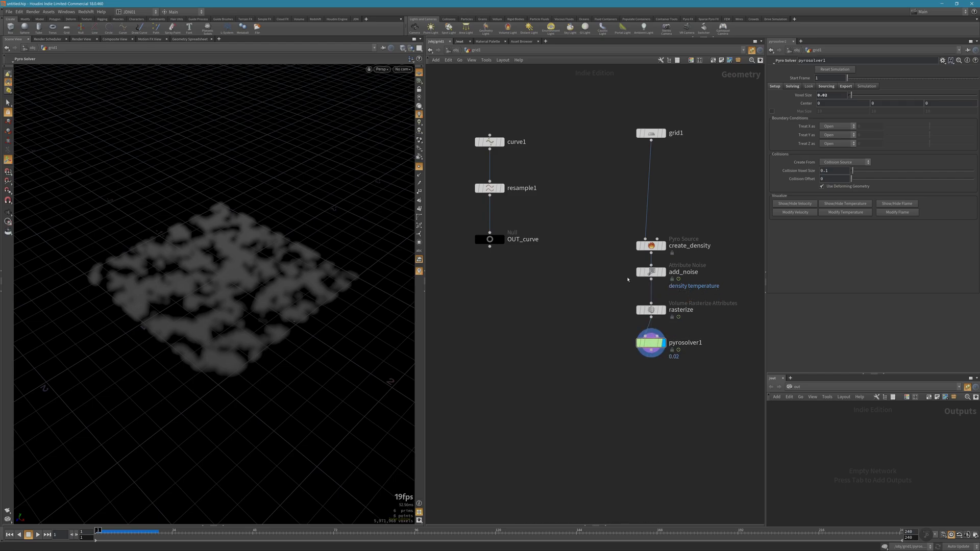
{"action": "left_click", "coordinate": [651, 272]}
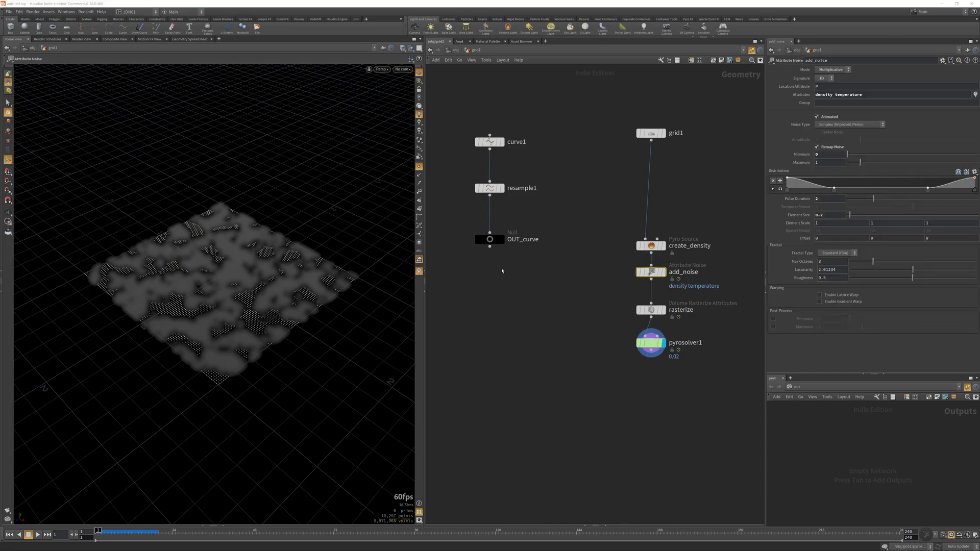
{"action": "left_click", "coordinate": [491, 239]}
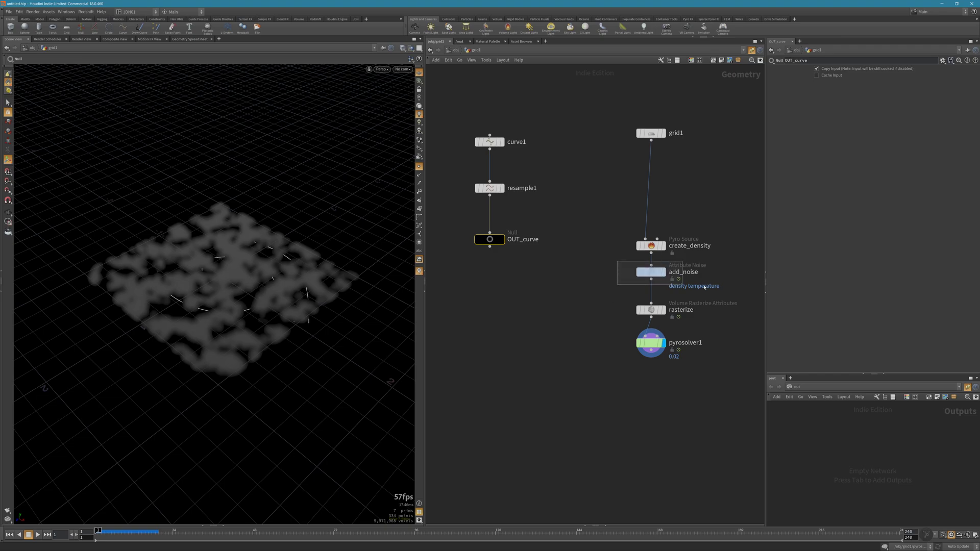
{"action": "left_click", "coordinate": [638, 272]}
{"action": "left_click", "coordinate": [638, 272]}
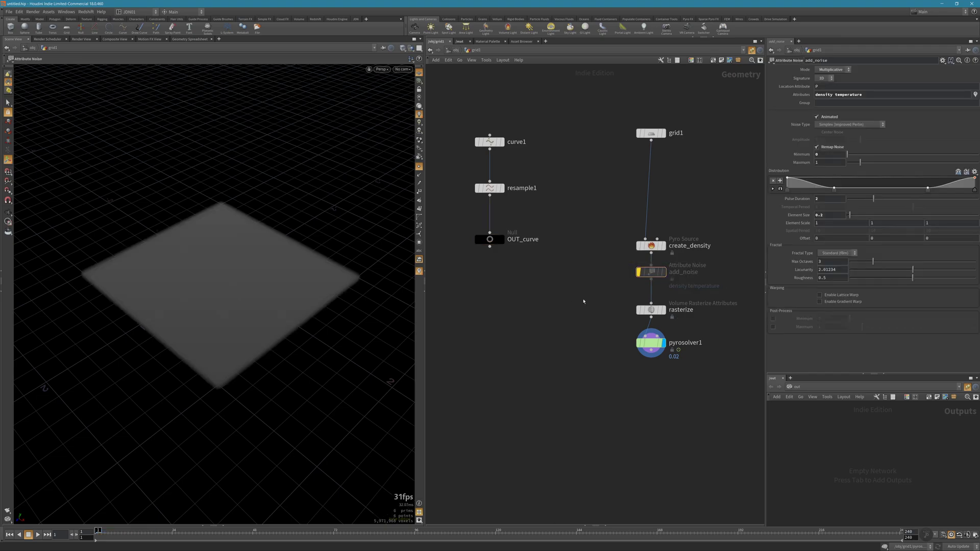
{"action": "key", "text": "Up"}
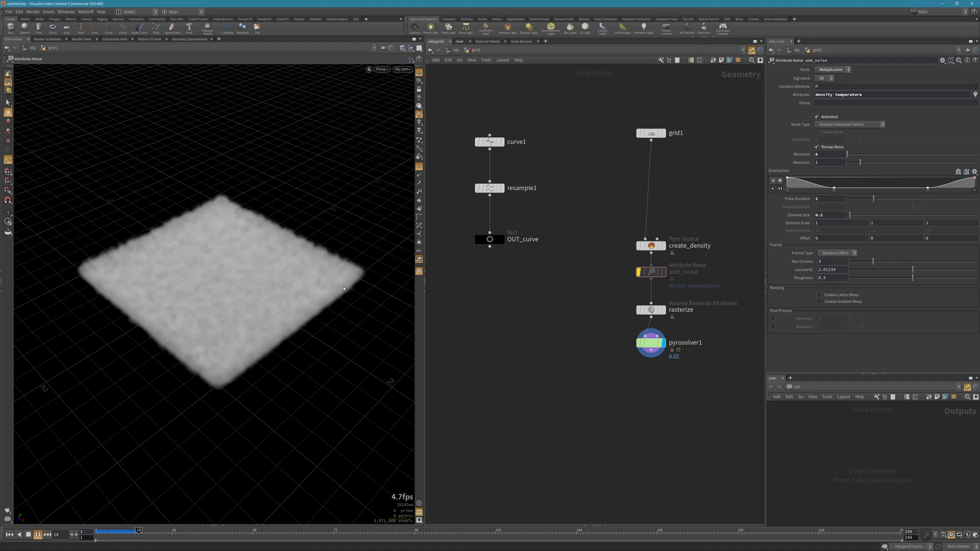
{"action": "key", "text": "ctrl+Up"}
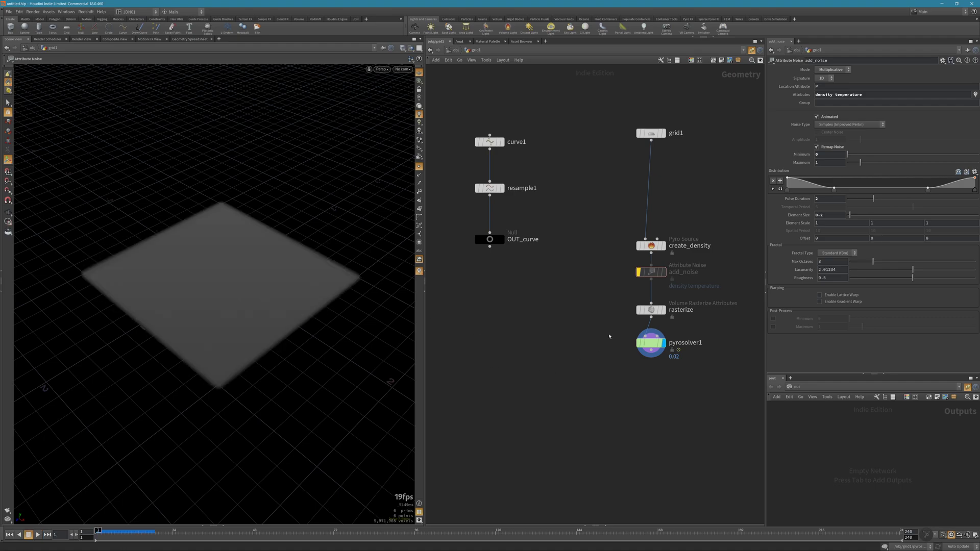
- Set pyrosolver1's Buoyancy Scale to 0 in its solving settings
{"action": "left_click", "coordinate": [651, 343]}
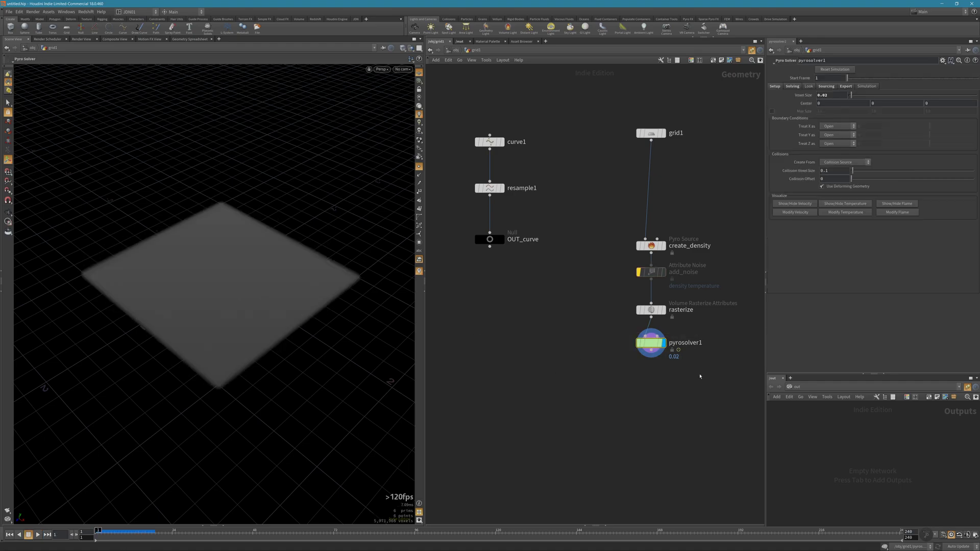
{"action": "left_click", "coordinate": [793, 86]}
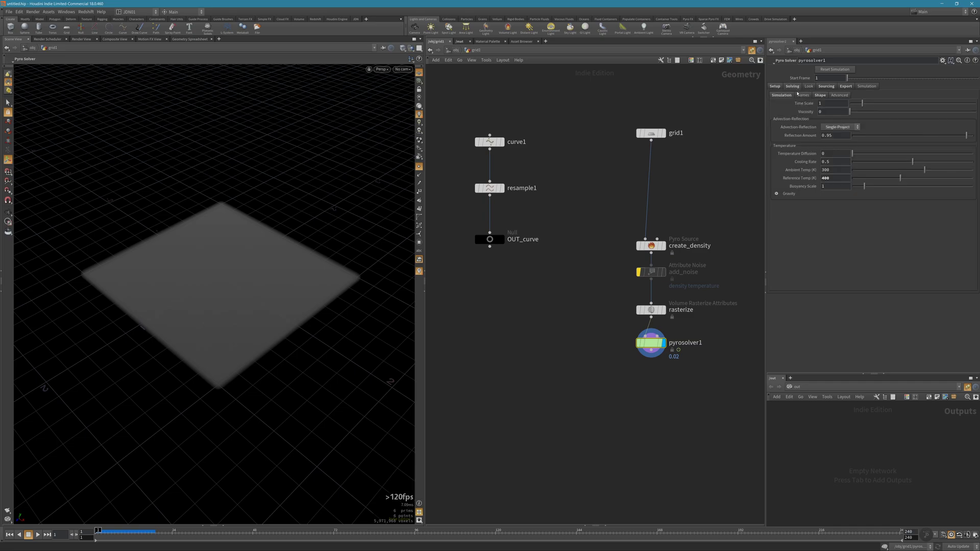
{"action": "left_click", "coordinate": [838, 189]}
{"action": "type", "text": "0"}
{"action": "key", "text": "Return"}
- Turn off Dissipation and Disturbance in pyrosolver1's Shape settings and play back the simulation from the first frame
{"action": "left_click", "coordinate": [819, 95]}
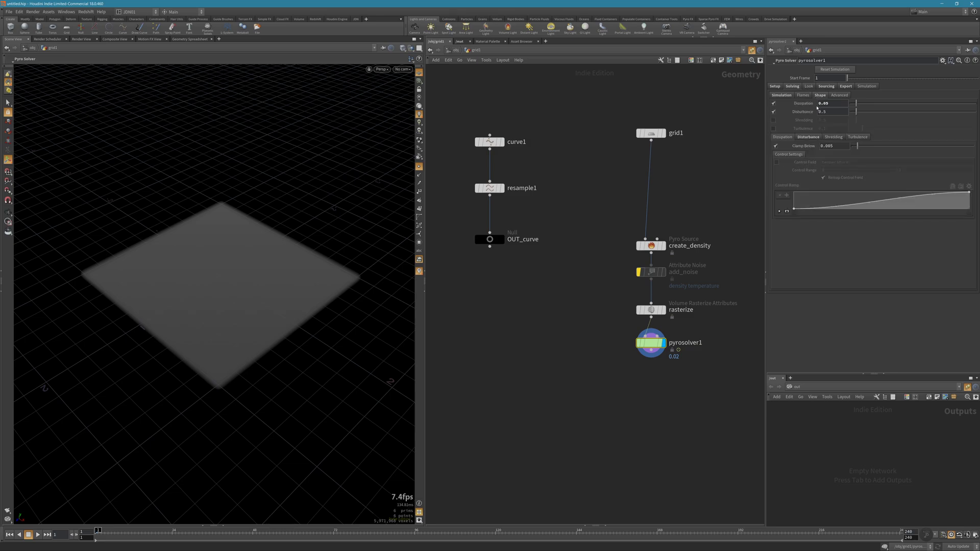
{"action": "left_click", "coordinate": [773, 111]}
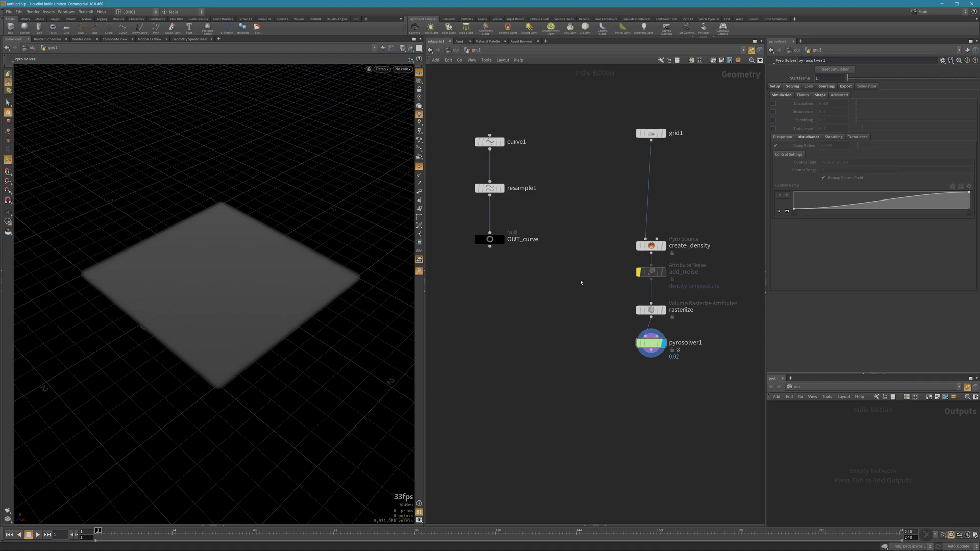
{"action": "key", "text": "Up"}
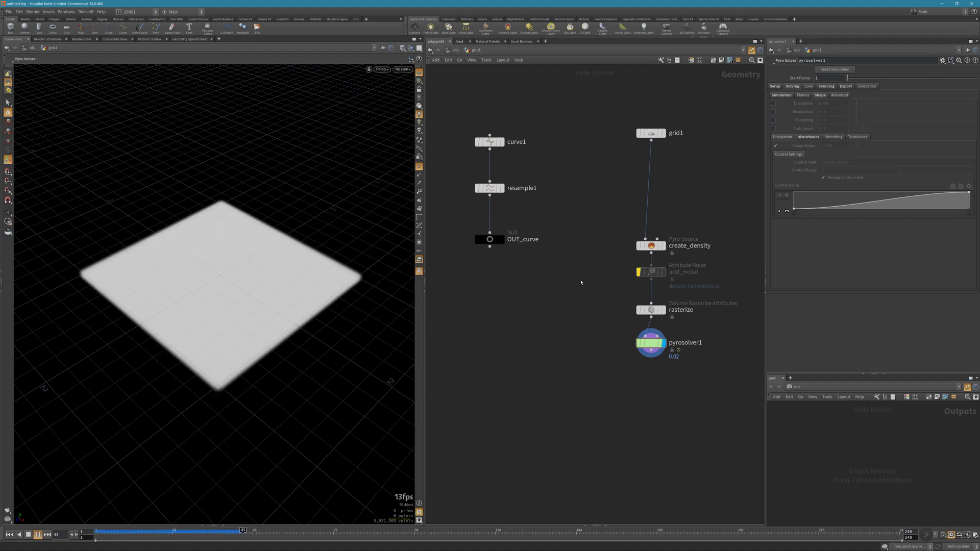
{"action": "key", "text": "Up"}
{"action": "key", "text": "ctrl+Up"}
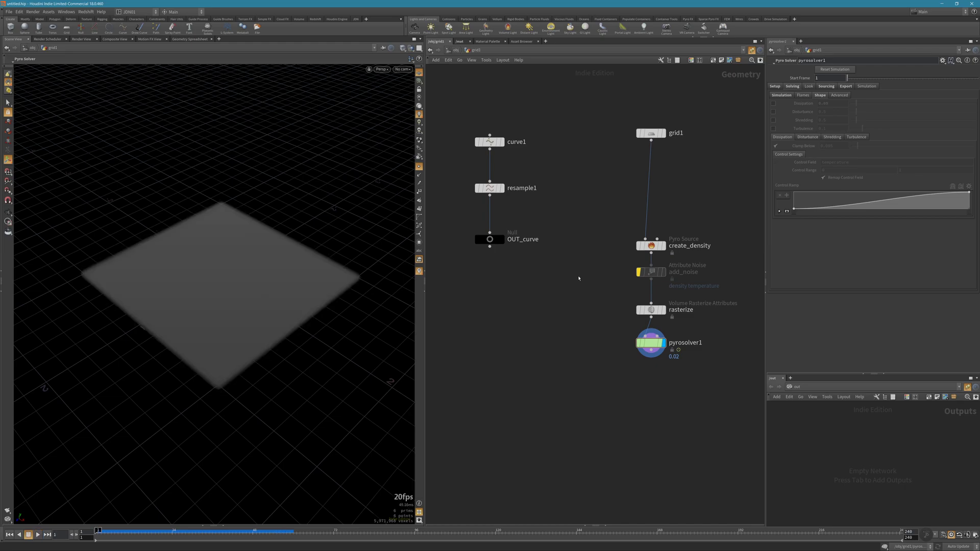
- Go into pyrosolver1's FORCES network and shift the sticky note slightly away from the force_output node
{"action": "middle_click_drag", "start_coordinate": [608, 329], "coordinate": [583, 291]}
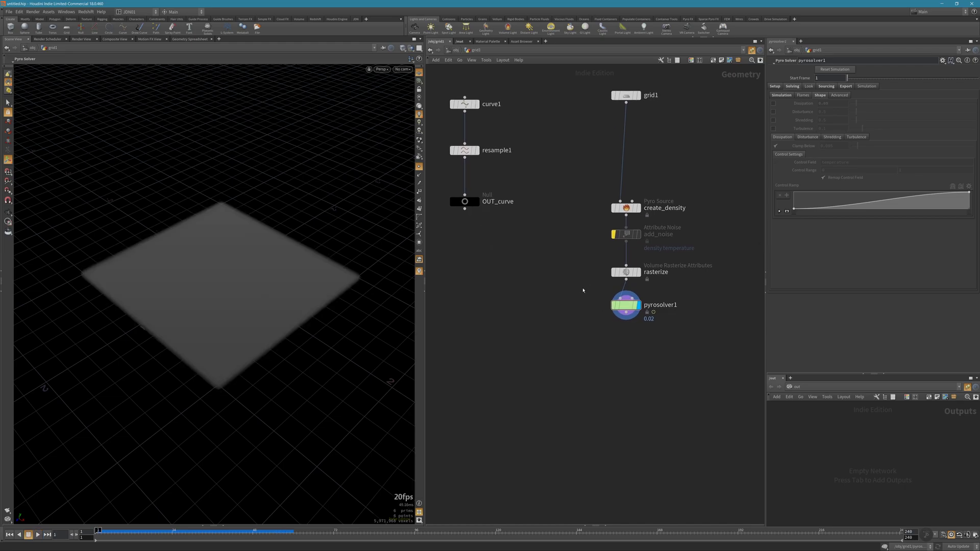
{"action": "double_click", "coordinate": [627, 310]}
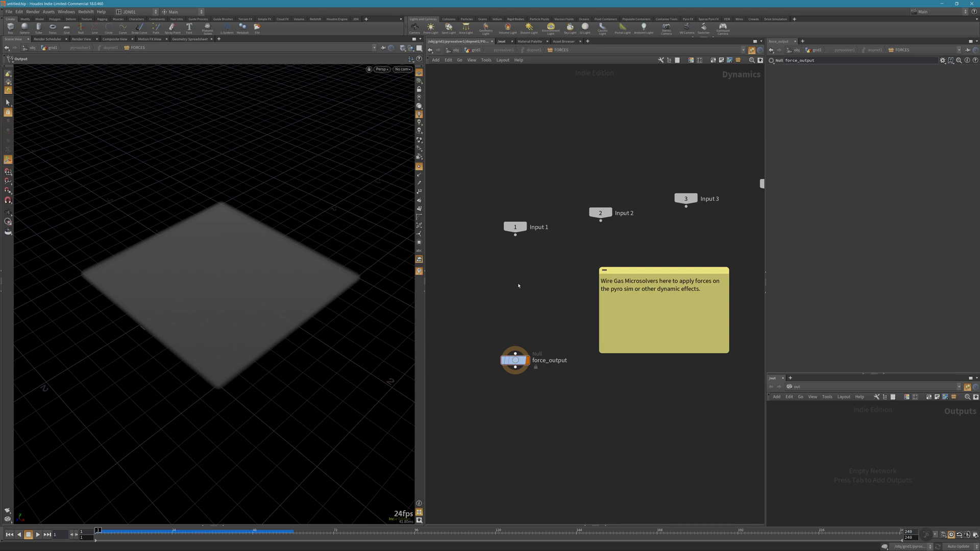
{"action": "left_click_drag", "start_coordinate": [619, 280], "coordinate": [627, 282]}
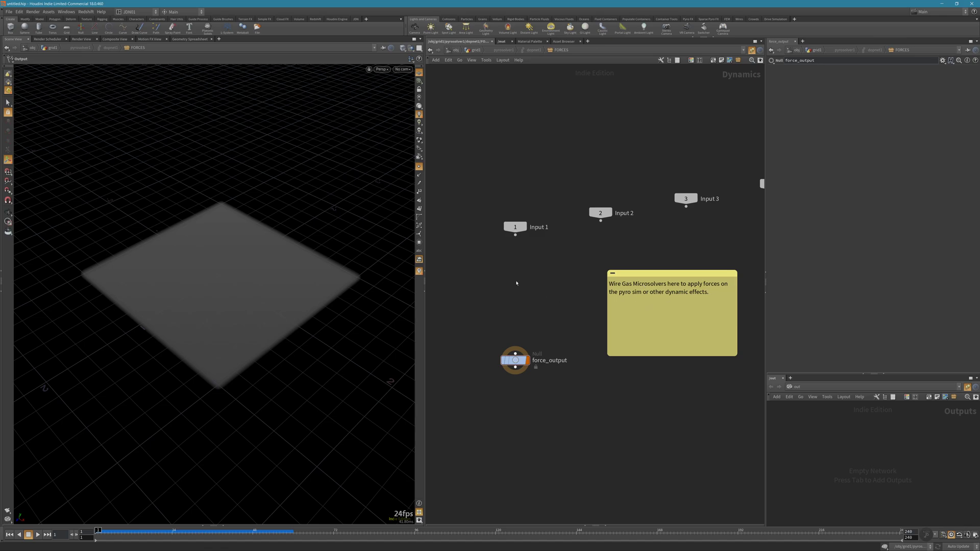
- Add a Gas Curve Force node above force_output and connect it to the force_output input
{"action": "key", "text": "Tab"}
{"action": "type", "text": "gasc"}
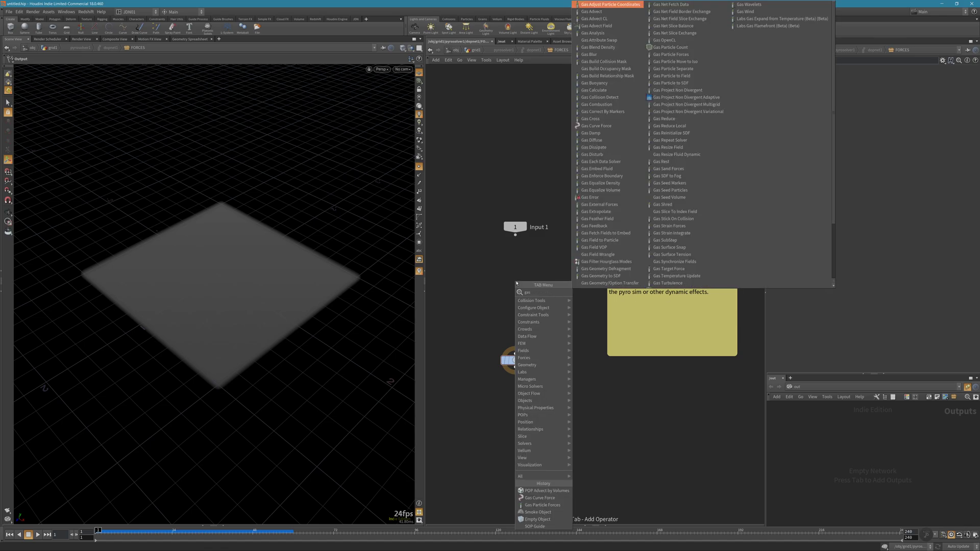
{"action": "key", "text": "Down"}
{"action": "key", "text": "Down"}
{"action": "key", "text": "Down"}
{"action": "key", "text": "Down"}
{"action": "key", "text": "Down"}
{"action": "key", "text": "Down"}
{"action": "key", "text": "Down"}
{"action": "key", "text": "Down"}
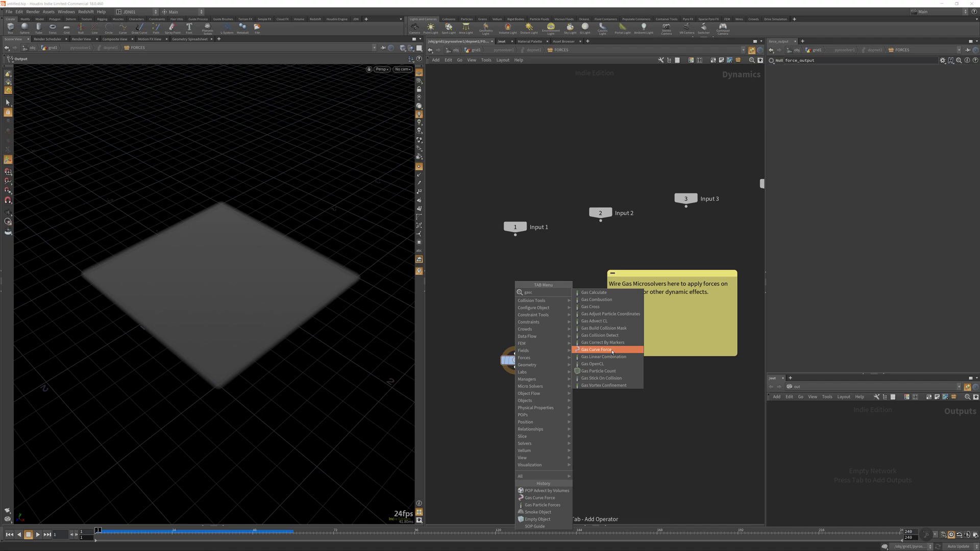
{"action": "key", "text": "Return"}
{"action": "left_click", "coordinate": [516, 271]}
{"action": "left_click_drag", "start_coordinate": [516, 278], "coordinate": [517, 357]}
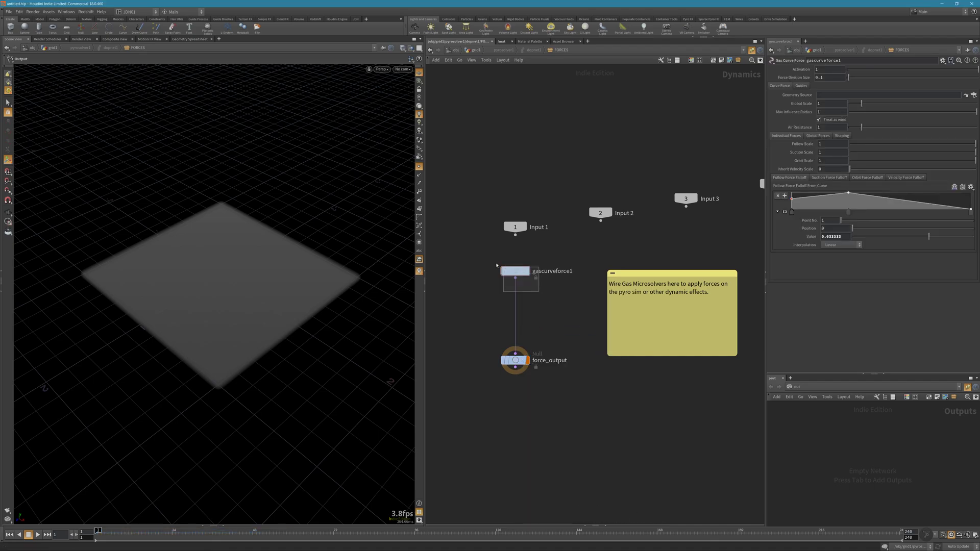
- Set gascurveforce1's Geometry Source to the OUT_curve node in grid1
{"action": "left_click", "coordinate": [513, 271]}
{"action": "left_click", "coordinate": [967, 95]}
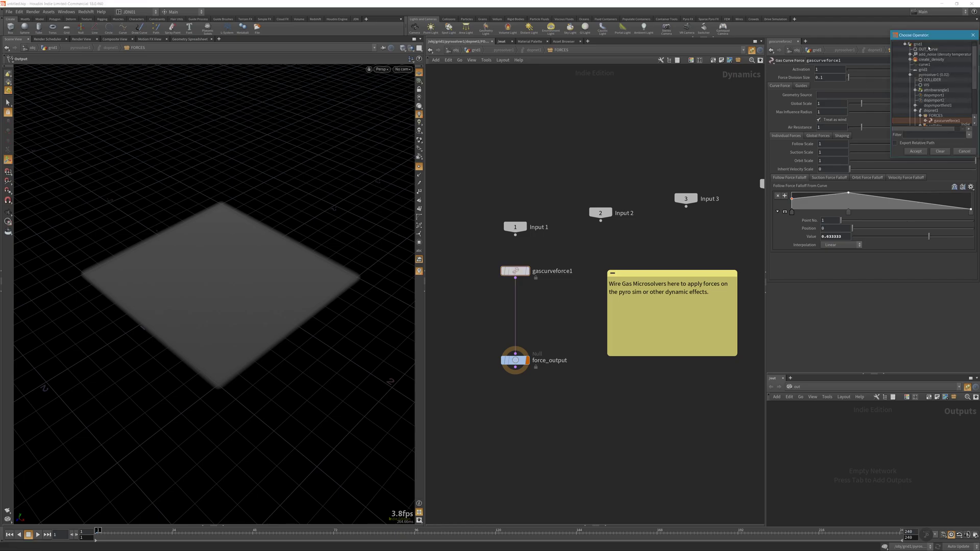
{"action": "left_click_drag", "start_coordinate": [931, 37], "coordinate": [611, 155]}
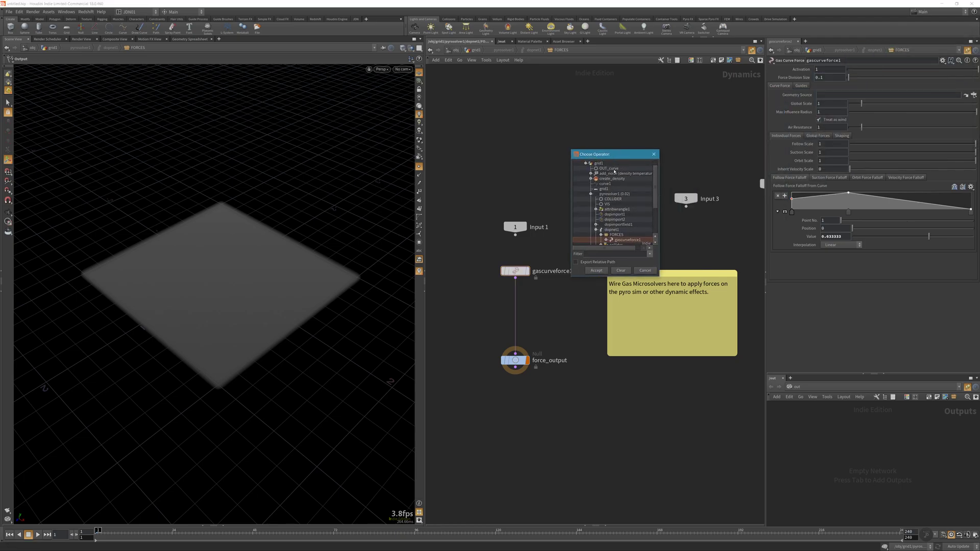
{"action": "left_click", "coordinate": [596, 270]}
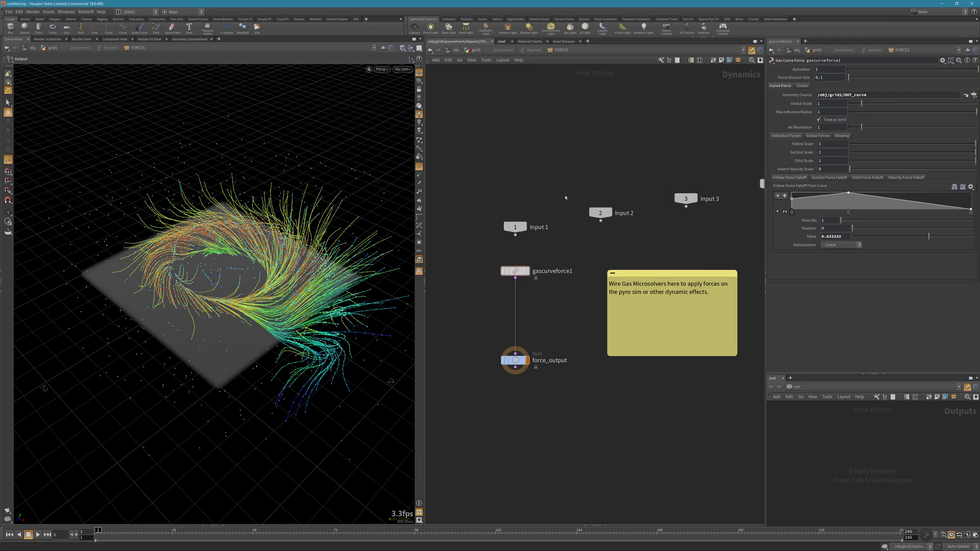
{"action": "key", "text": "u"}
{"action": "key", "text": "u"}
{"action": "key", "text": "u"}
{"action": "left_click_drag", "start_coordinate": [496, 185], "coordinate": [445, 225]}
{"action": "double_click", "coordinate": [626, 305]}
{"action": "left_click_drag", "start_coordinate": [332, 243], "coordinate": [297, 268], "text": "alt"}
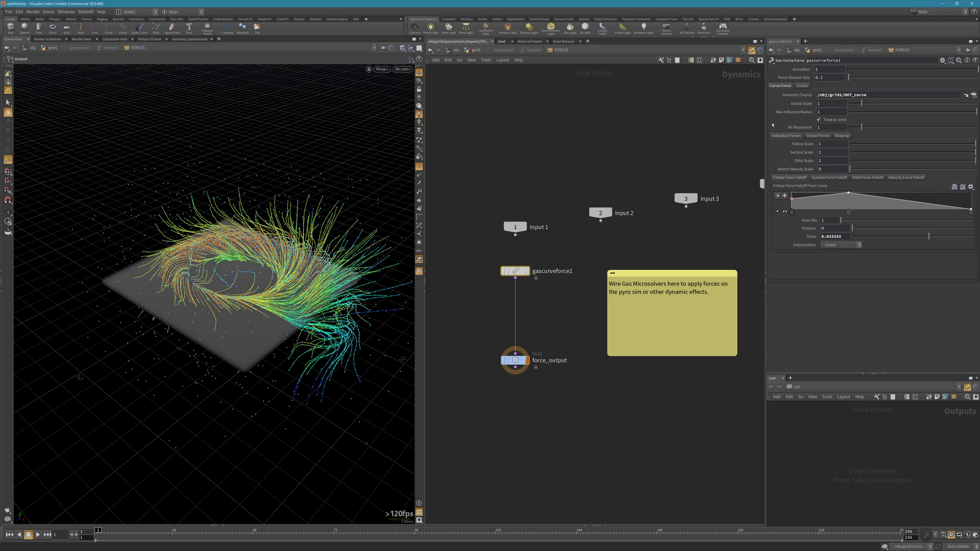
- Toggle gascurveforce1's Show Guide Geometry option off and back on to compare the viewport guides
{"action": "left_click", "coordinate": [803, 86]}
{"action": "left_click", "coordinate": [821, 95]}
{"action": "left_click", "coordinate": [821, 94]}
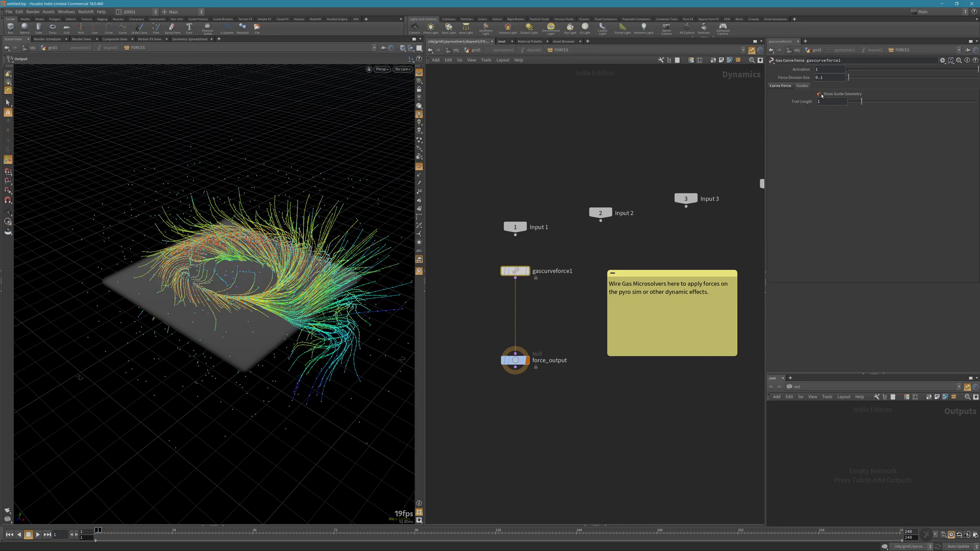
{"action": "left_click", "coordinate": [821, 94]}
{"action": "left_click", "coordinate": [821, 95]}
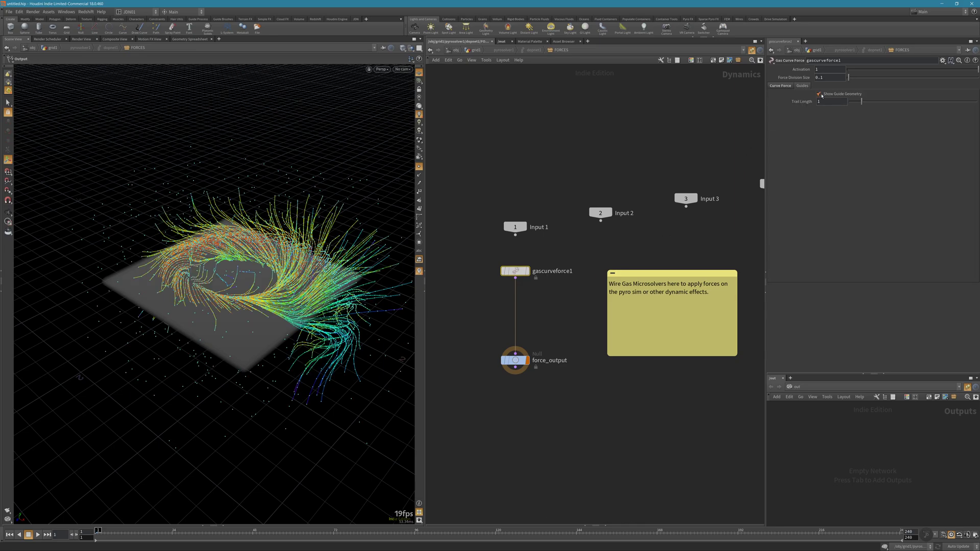
- Return to the grid1 geometry network and copy the Voxel Size parameter from pyrosolver1's setup settings
{"action": "left_click", "coordinate": [477, 50]}
{"action": "left_click", "coordinate": [626, 305]}
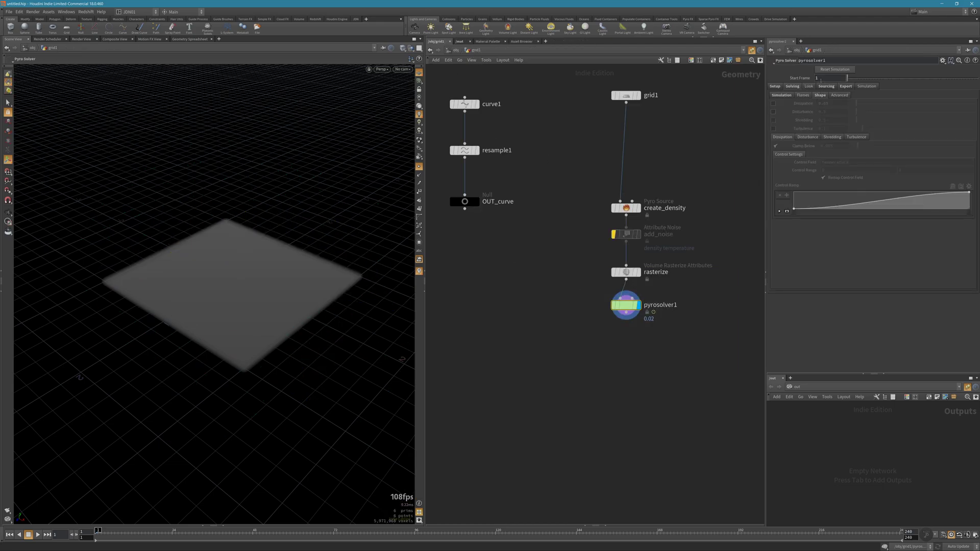
{"action": "left_click", "coordinate": [776, 87]}
{"action": "right_click", "coordinate": [831, 95]}
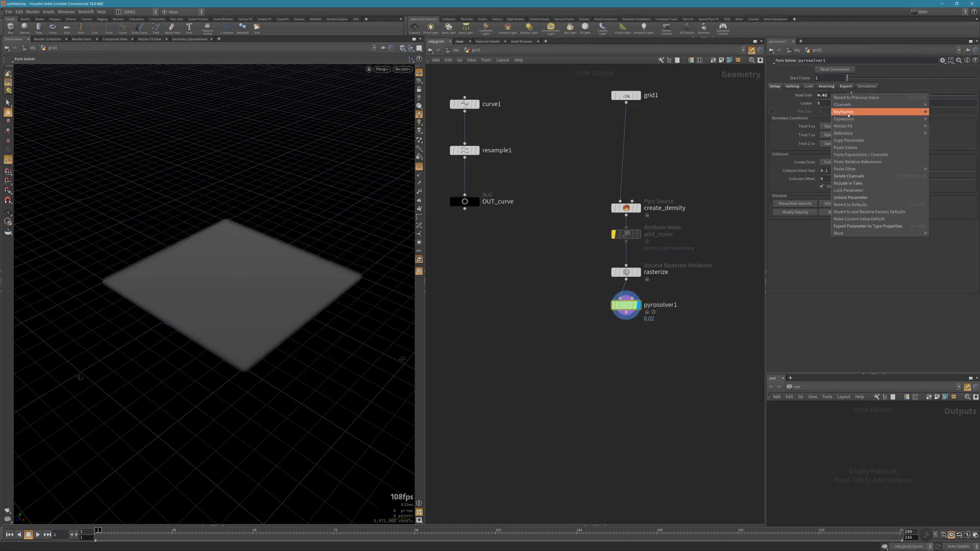
{"action": "left_click", "coordinate": [853, 140]}
- Go back into the solver's FORCES network and link gascurveforce1's Force Division Size to the copied Voxel Size as a relative reference
{"action": "mouse_move", "coordinate": [627, 309]}
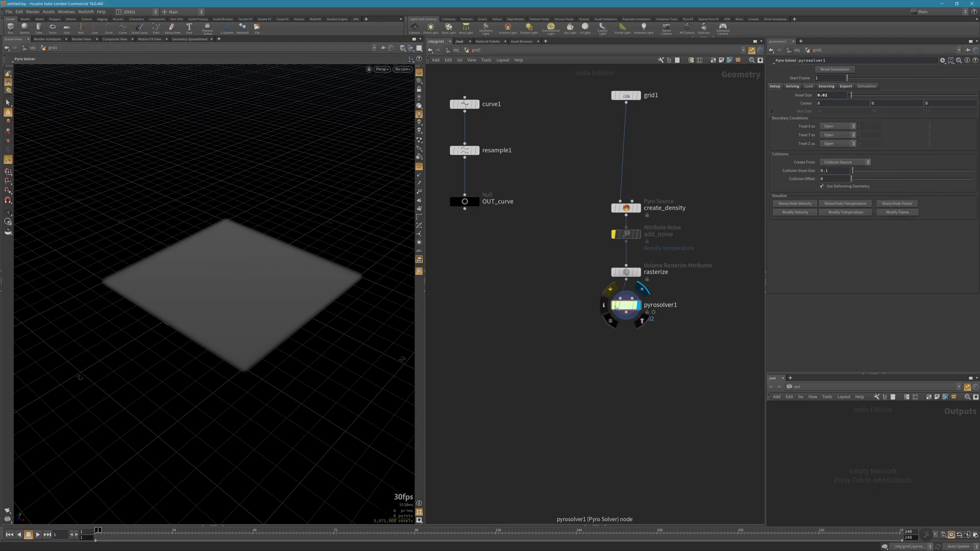
{"action": "double_click", "coordinate": [626, 307]}
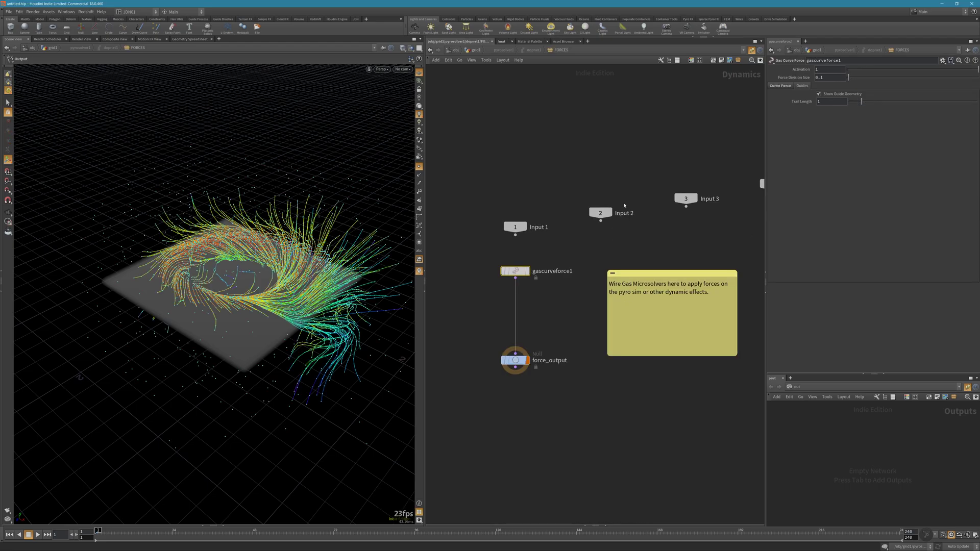
{"action": "left_click", "coordinate": [786, 86]}
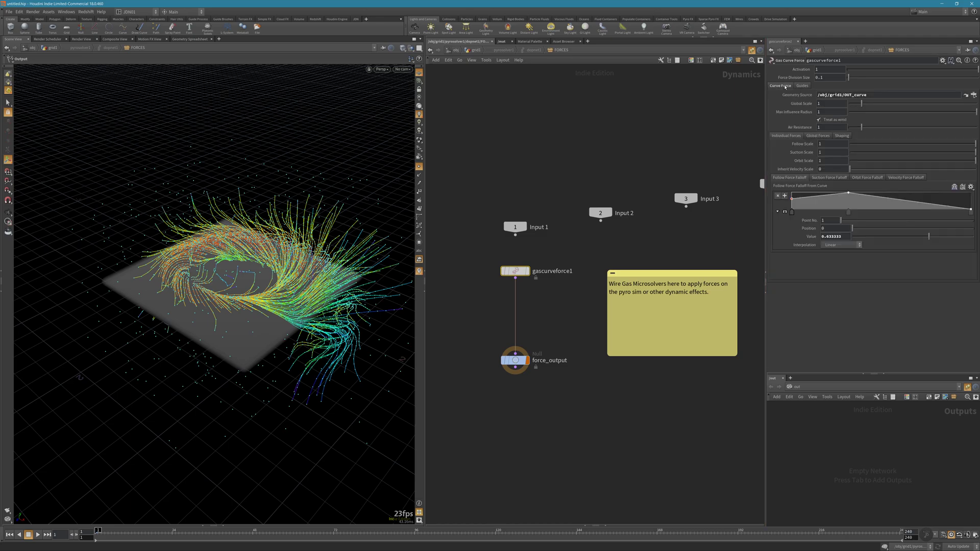
{"action": "right_click", "coordinate": [827, 78]}
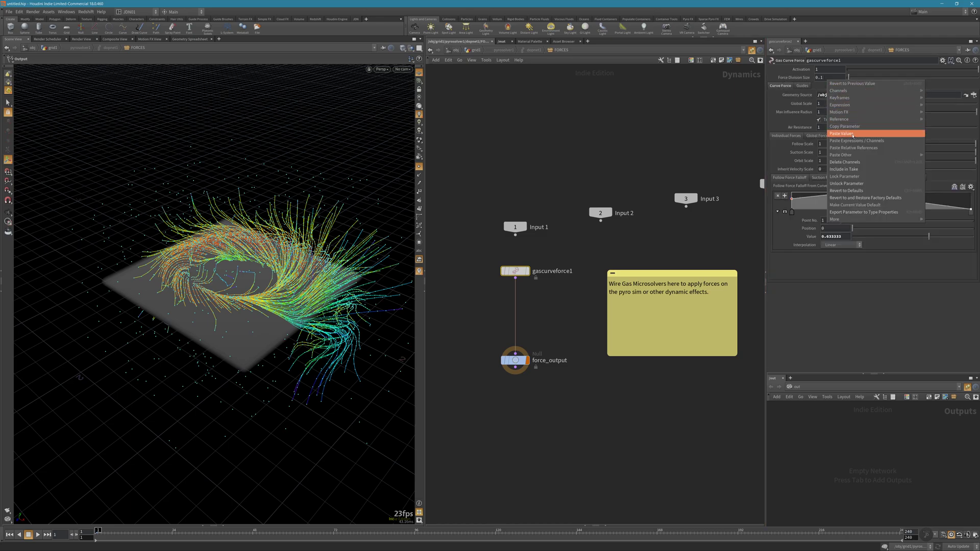
{"action": "left_click", "coordinate": [864, 150]}
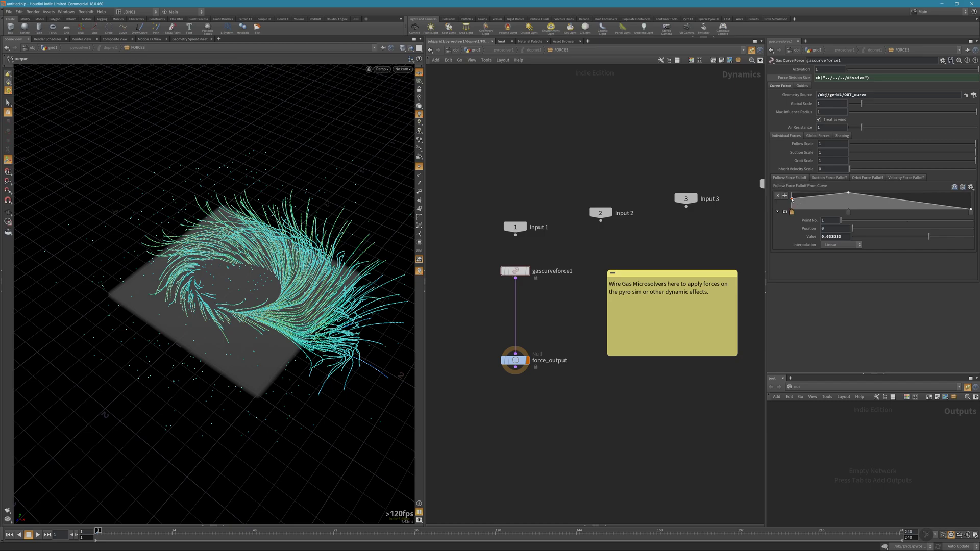
- Flatten gascurveforce1's Follow Force Falloff ramp by raising its start and end points to a value of 1
{"action": "left_click_drag", "start_coordinate": [793, 199], "coordinate": [793, 191]}
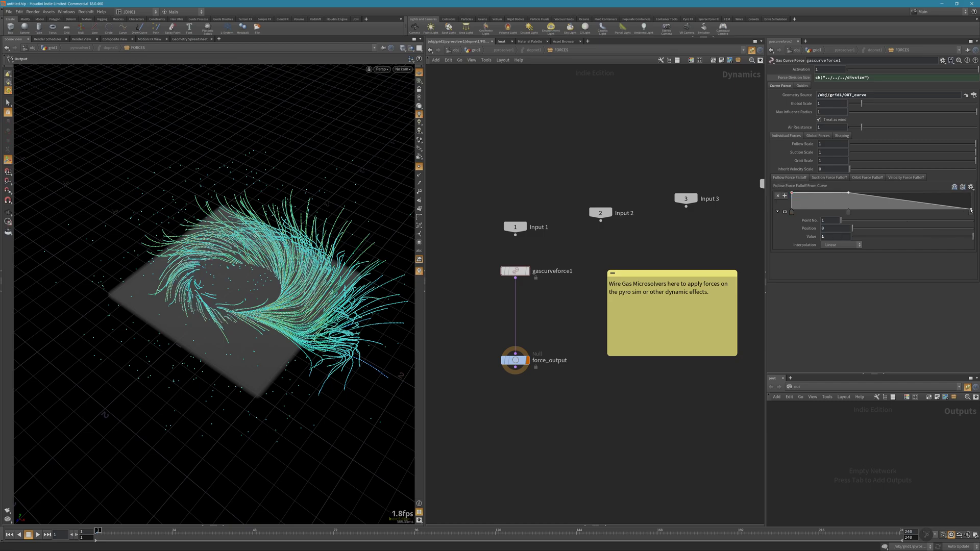
{"action": "left_click_drag", "start_coordinate": [971, 210], "coordinate": [971, 192]}
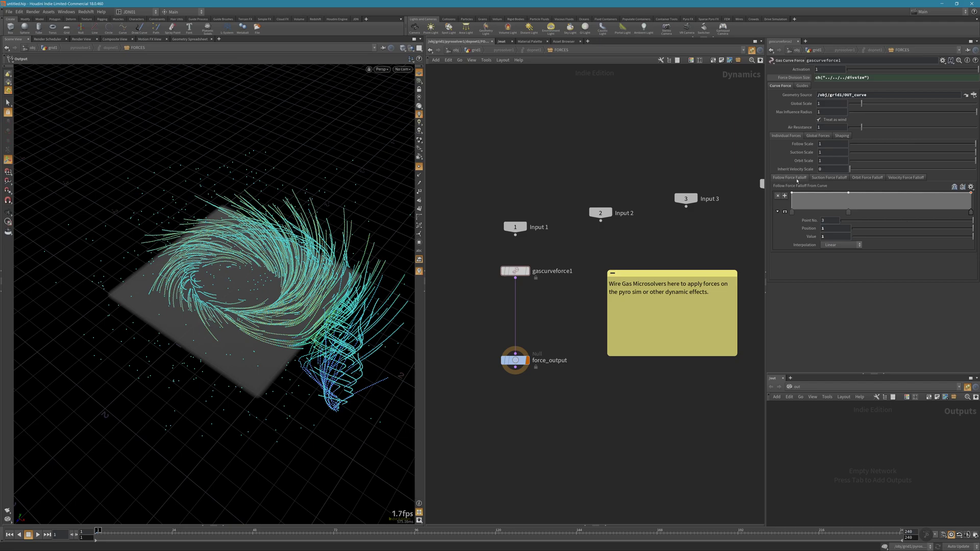
{"action": "left_click_drag", "start_coordinate": [255, 272], "coordinate": [266, 282], "text": "alt"}
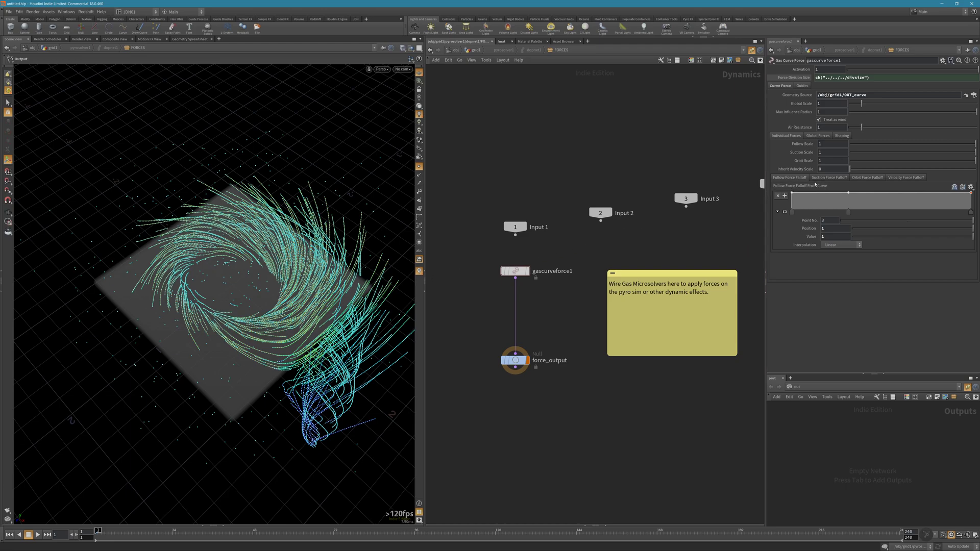
- Raise the start point of the Suction Force Falloff ramp to the top of the graph
{"action": "left_click", "coordinate": [827, 143]}
{"action": "left_click", "coordinate": [826, 153]}
{"action": "left_click", "coordinate": [826, 161]}
{"action": "left_click", "coordinate": [823, 170]}
{"action": "left_click", "coordinate": [657, 169]}
{"action": "left_click", "coordinate": [829, 177]}
{"action": "left_click_drag", "start_coordinate": [792, 211], "coordinate": [785, 189]}
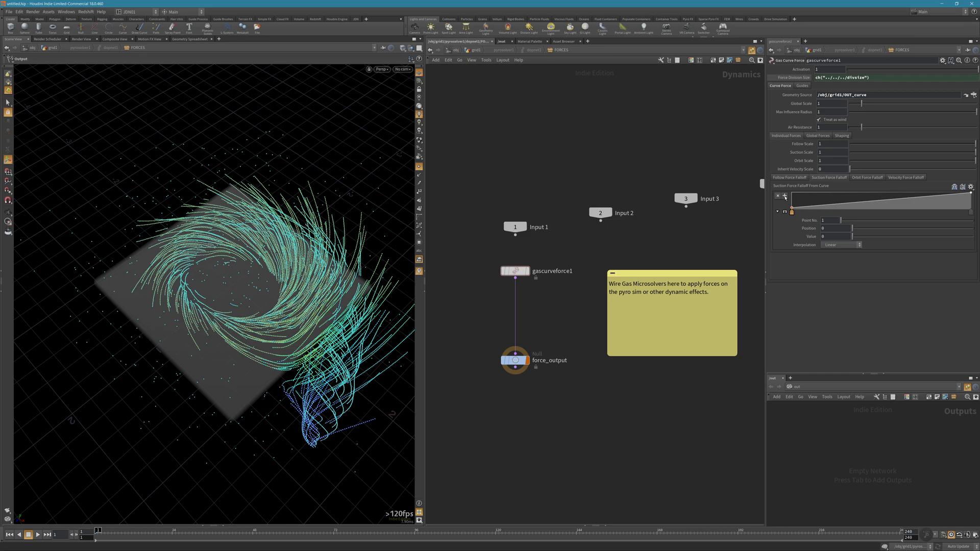
- Flatten the Orbit Force Falloff ramp by raising its start and end points to a value of 1
{"action": "left_click", "coordinate": [862, 178]}
{"action": "left_click", "coordinate": [792, 209]}
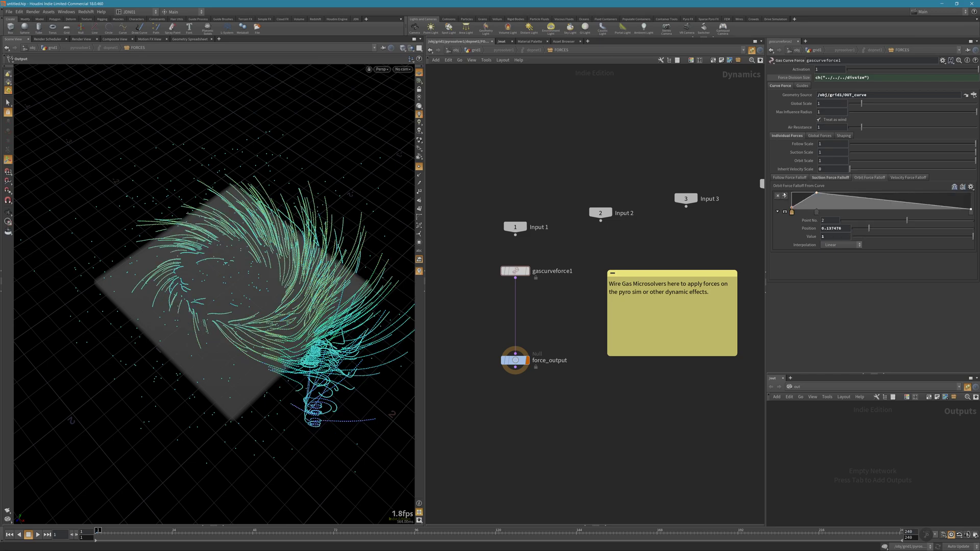
{"action": "left_click_drag", "start_coordinate": [784, 195], "coordinate": [784, 189]}
{"action": "left_click", "coordinate": [971, 208]}
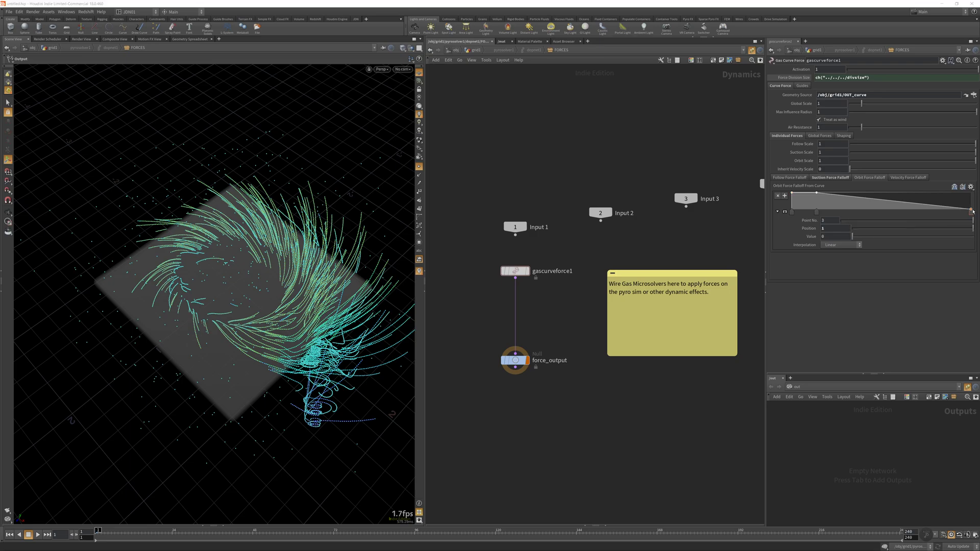
{"action": "left_click_drag", "start_coordinate": [971, 209], "coordinate": [971, 192]}
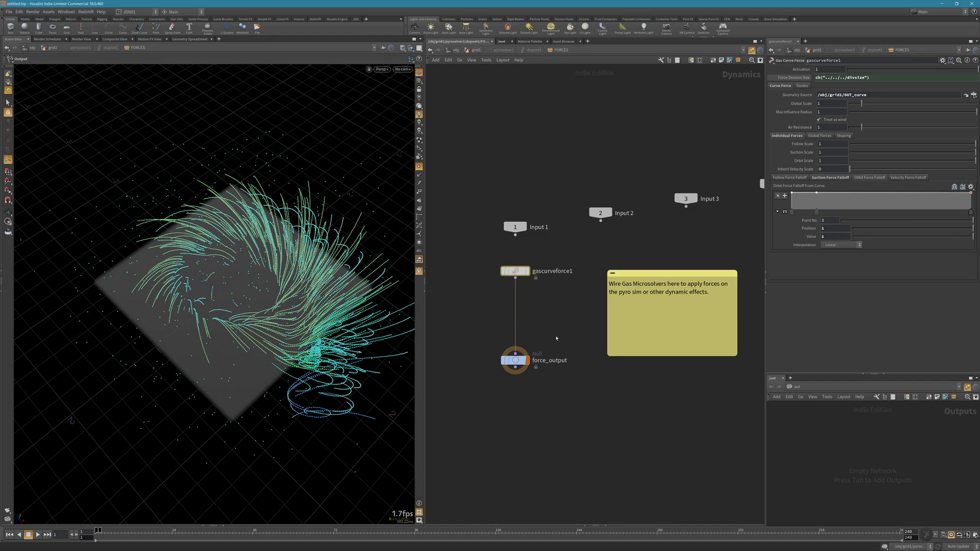
{"action": "left_click_drag", "start_coordinate": [545, 272], "coordinate": [490, 258]}
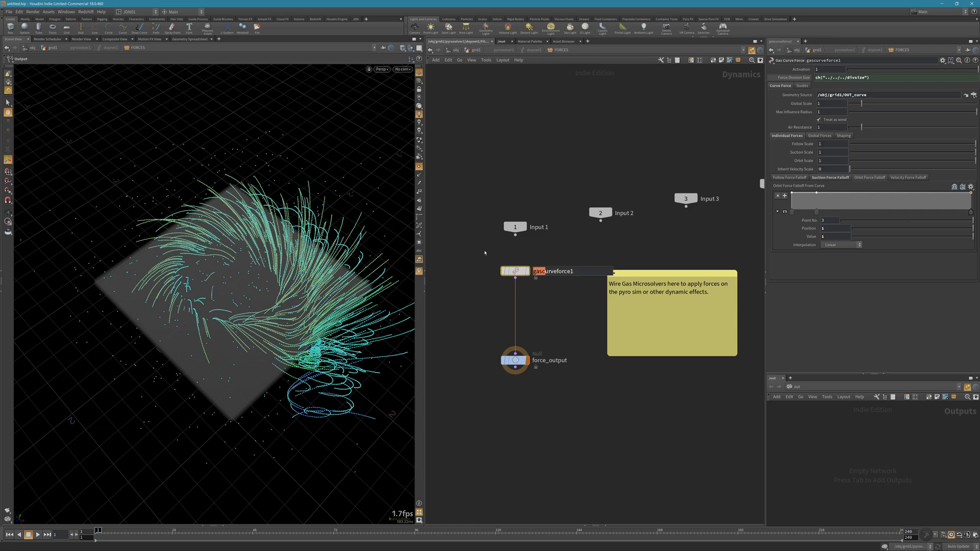
- Review gascurveforce1's Velocity, Orbit, Suction and Follow Force Falloff ramps
{"action": "left_click", "coordinate": [891, 178]}
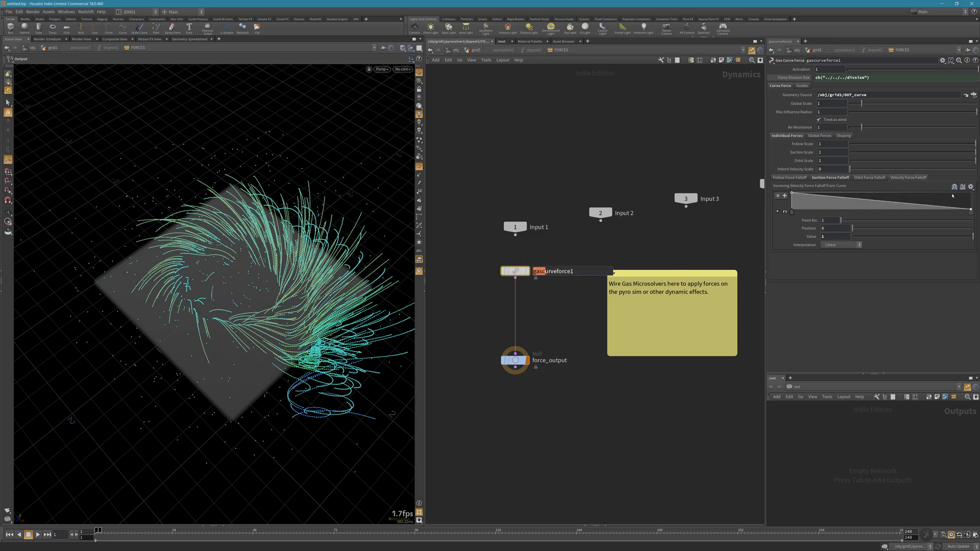
{"action": "left_click", "coordinate": [970, 209]}
{"action": "left_click", "coordinate": [873, 178]}
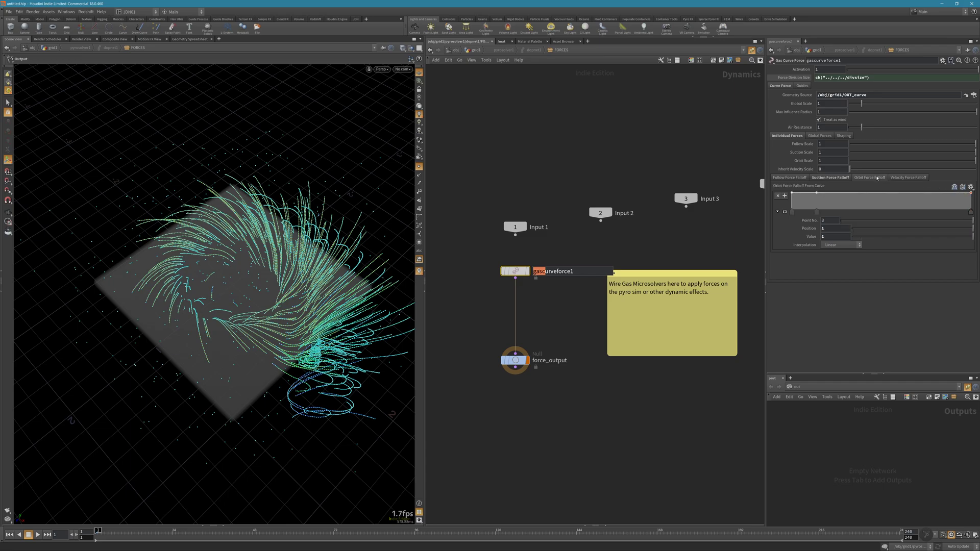
{"action": "left_click", "coordinate": [901, 178]}
{"action": "left_click", "coordinate": [836, 178]}
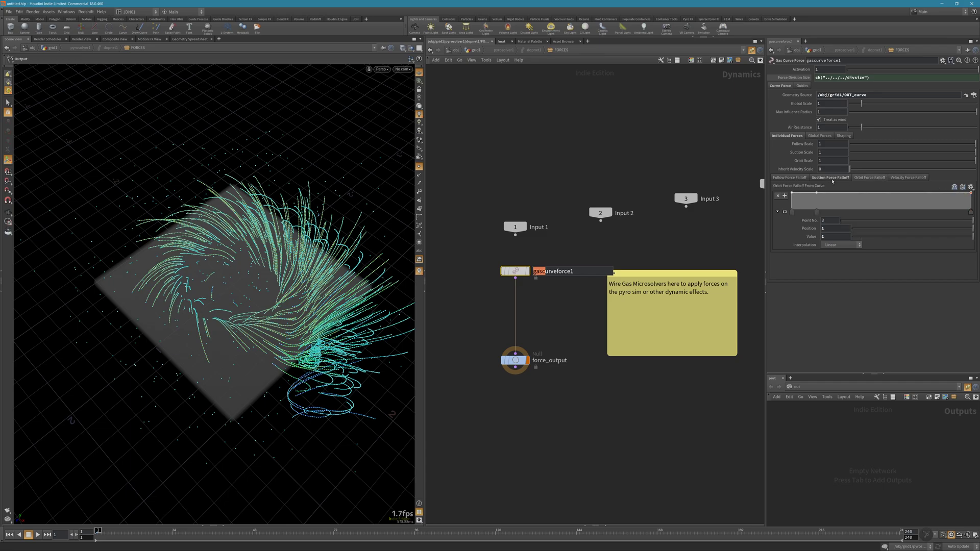
{"action": "left_click", "coordinate": [792, 178]}
- Raise the end point of the global Force Along Length ramp to about 0.89 and show the Shaping settings
{"action": "left_click", "coordinate": [819, 136]}
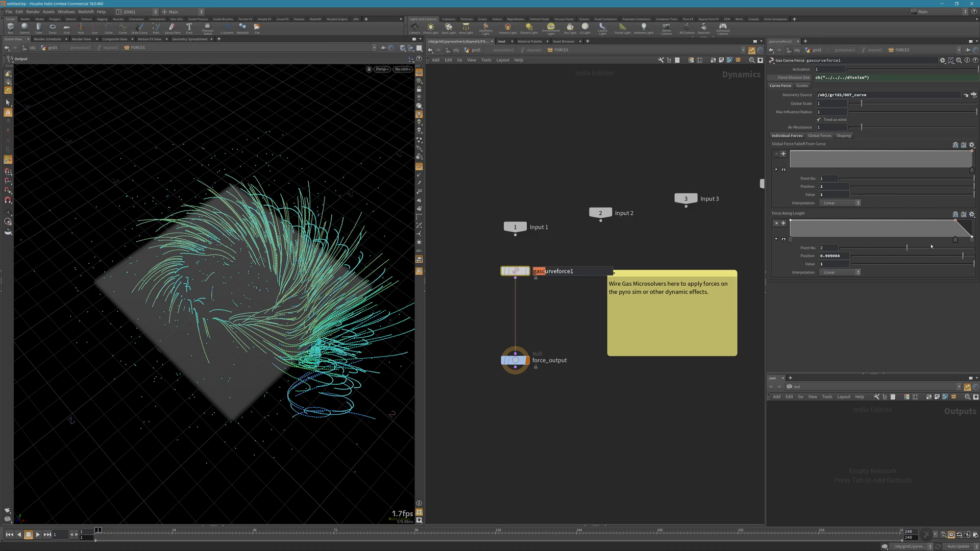
{"action": "left_click_drag", "start_coordinate": [971, 239], "coordinate": [977, 223]}
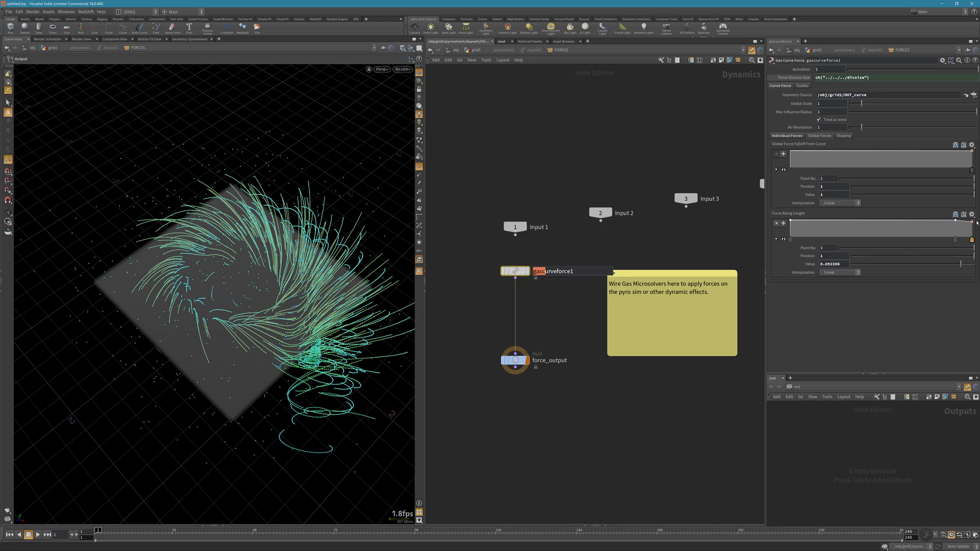
{"action": "left_click", "coordinate": [844, 135]}
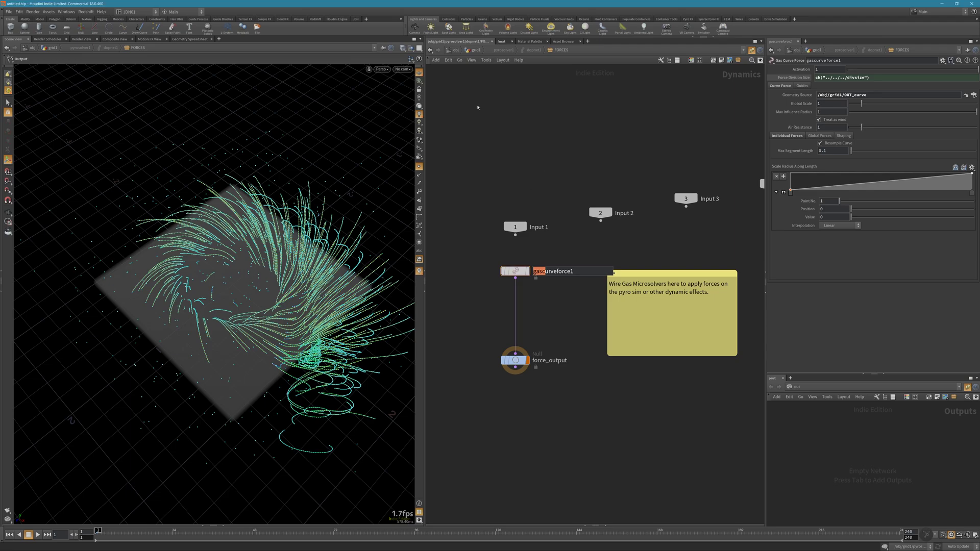
- Return to the grid1 geometry network, play the pyro simulation to about frame 18, and examine the smoke
{"action": "left_click", "coordinate": [478, 51]}
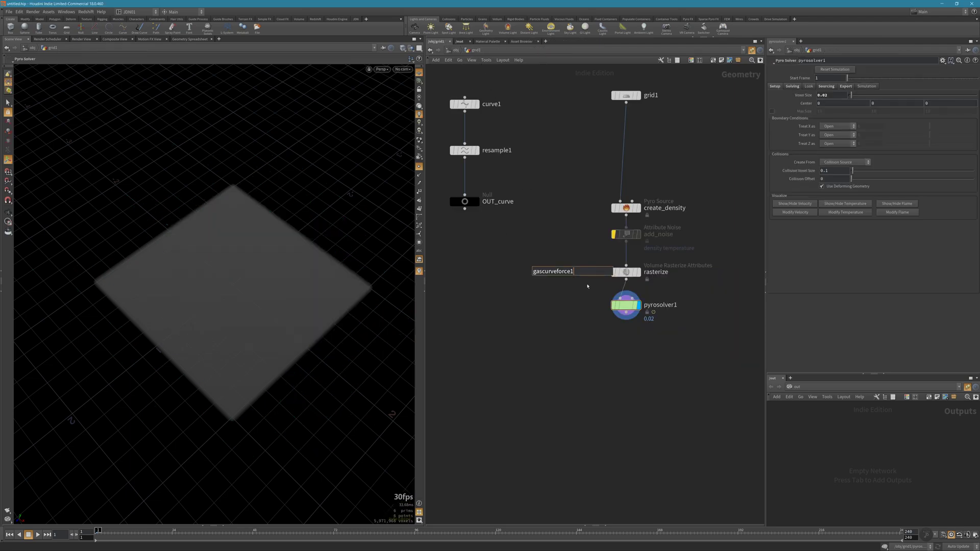
{"action": "left_click", "coordinate": [598, 326]}
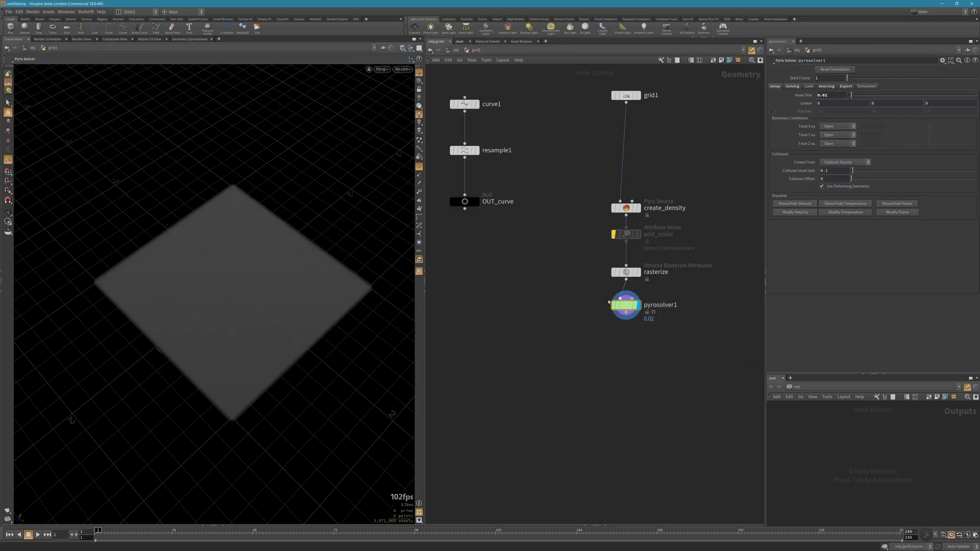
{"action": "middle_click_drag", "start_coordinate": [588, 330], "coordinate": [551, 326]}
{"action": "scroll", "coordinate": [639, 313], "scroll_direction": "up", "scroll_amount": 3}
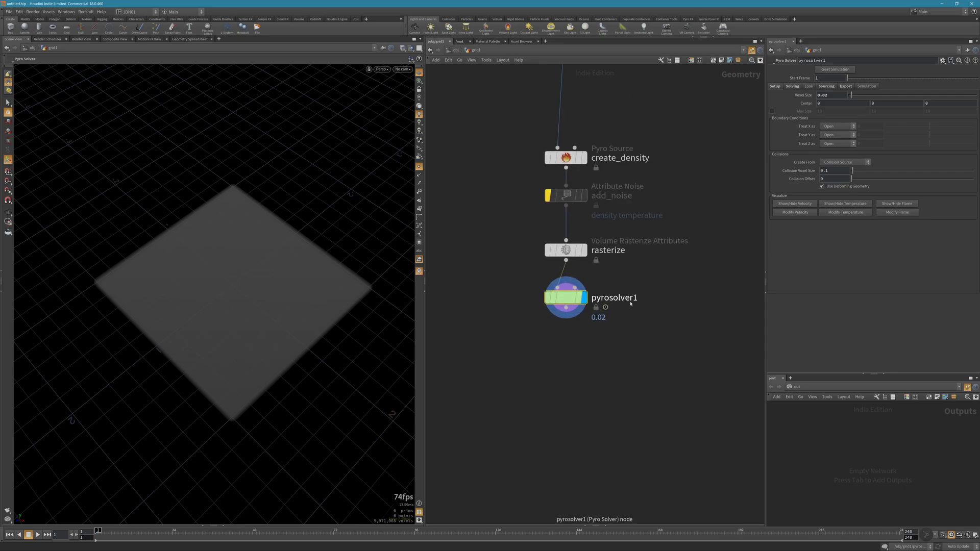
{"action": "key", "text": "Up"}
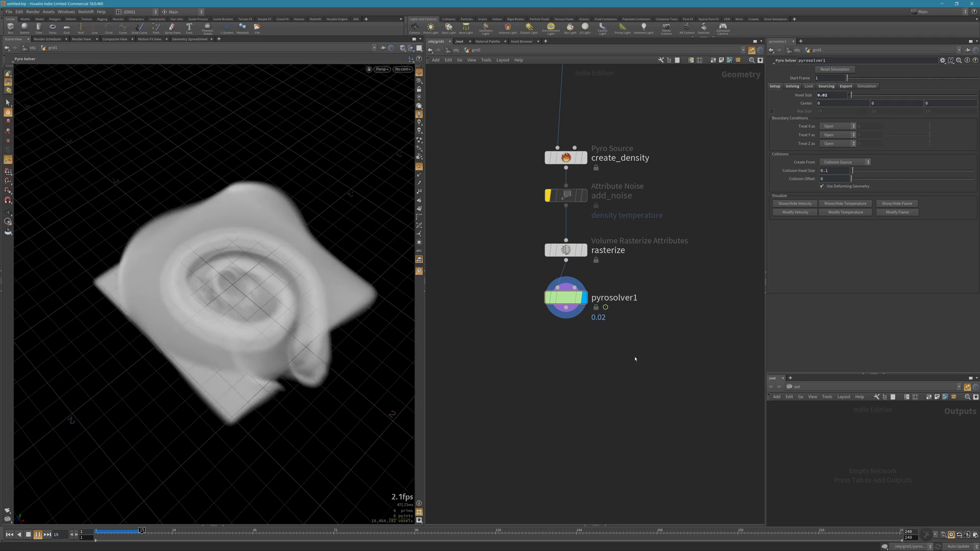
{"action": "key", "text": "Down"}
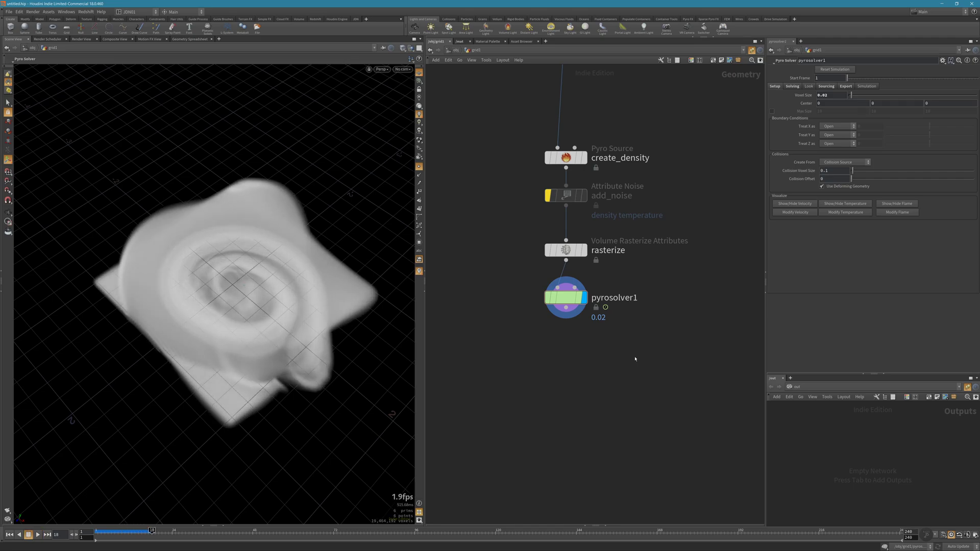
{"action": "left_click_drag", "start_coordinate": [232, 285], "coordinate": [211, 268], "text": "alt"}
- Set the start point of gascurveforce1's Scale Radius Along Length ramp to 0.8, then return to the grid1 network
{"action": "key", "text": "i"}
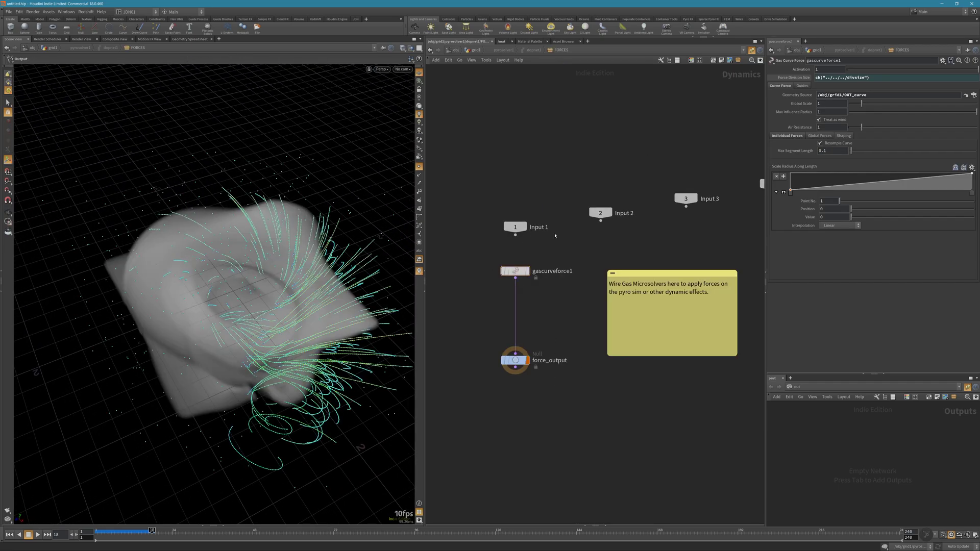
{"action": "left_click", "coordinate": [790, 192]}
{"action": "left_click", "coordinate": [476, 50]}
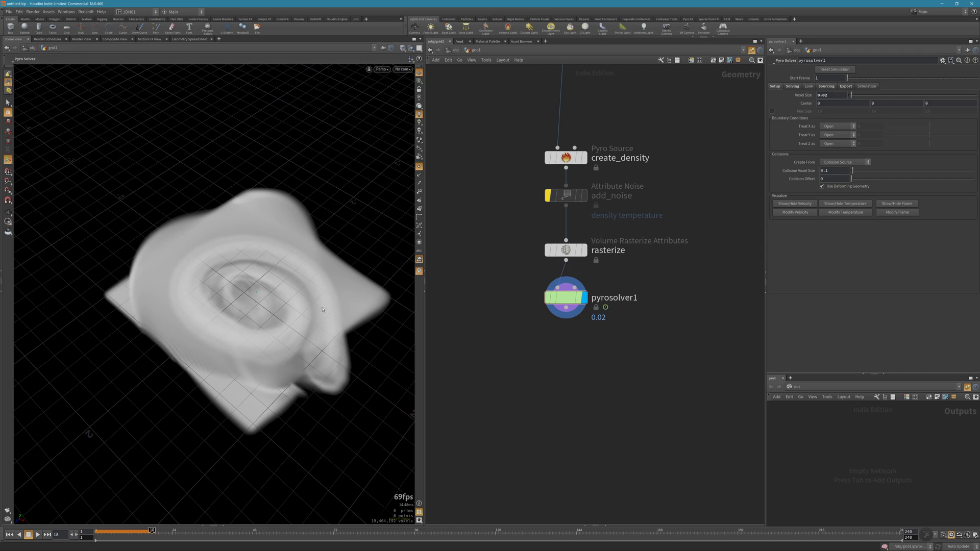
- In gascurveforce1, raise the start point of the Scale Radius Along Length ramp to 1 and reduce Max Influence Radius to about 0.24
{"action": "double_click", "coordinate": [545, 310]}
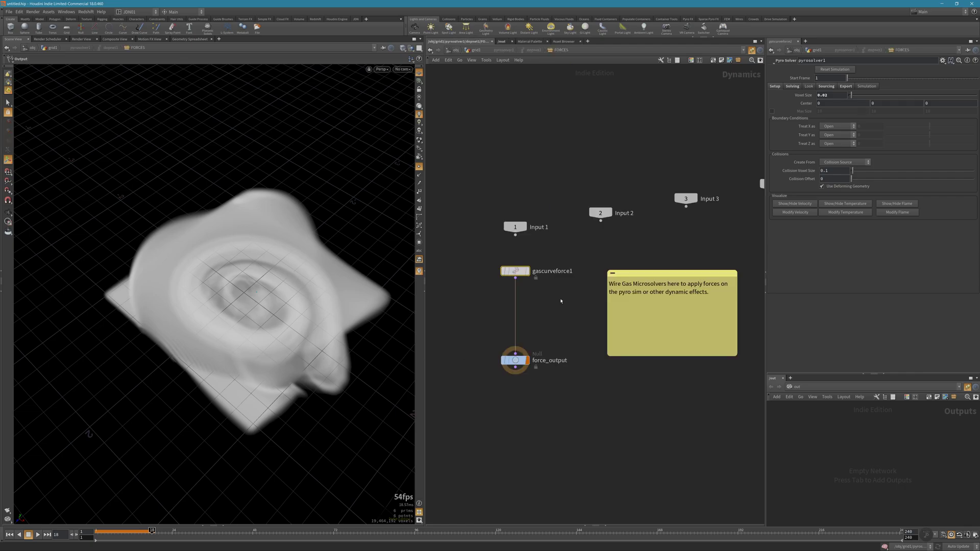
{"action": "left_click", "coordinate": [515, 271]}
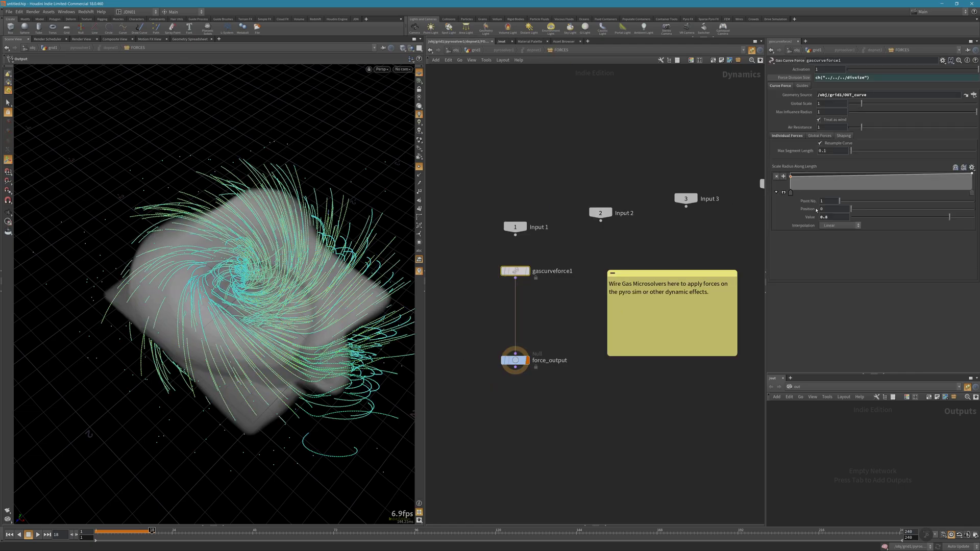
{"action": "left_click", "coordinate": [791, 175]}
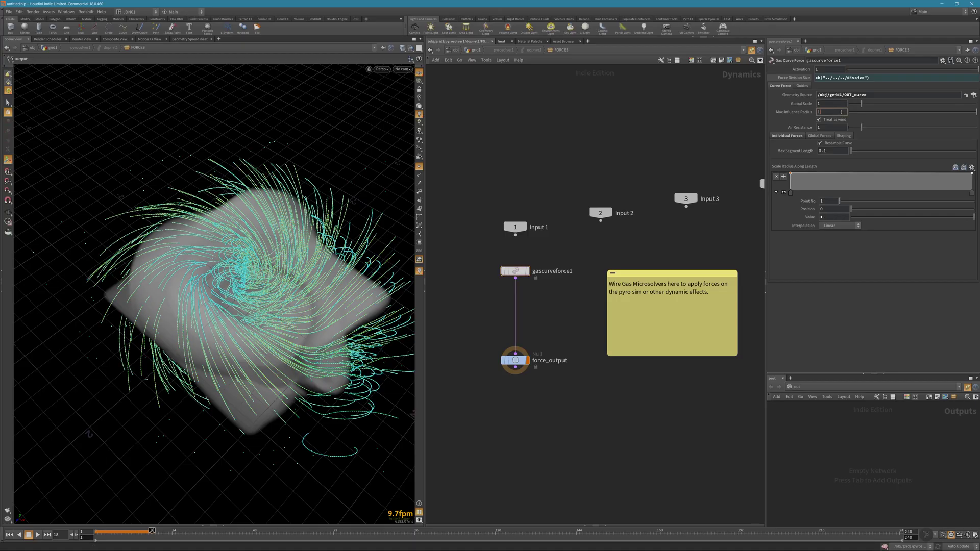
{"action": "left_click", "coordinate": [842, 112]}
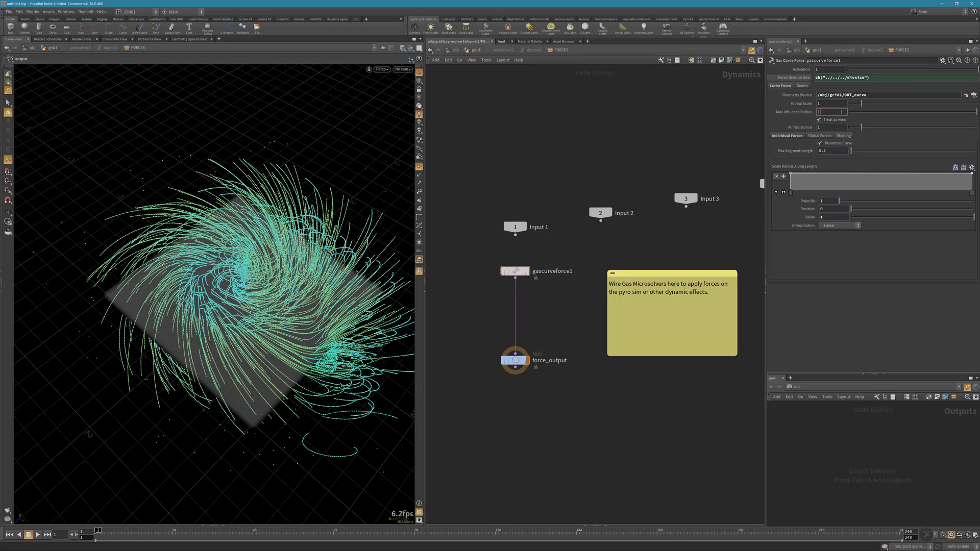
{"action": "left_click_drag", "start_coordinate": [909, 111], "coordinate": [880, 112]}
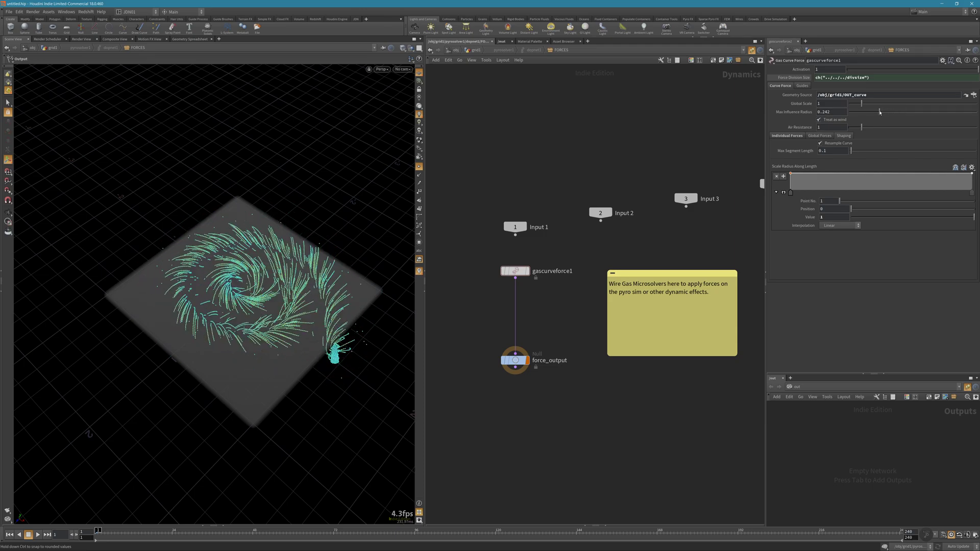
- Return to the grid1 network, play the simulation to about frame 16, and examine the spiral smoke from a lower angle
{"action": "left_click", "coordinate": [476, 51]}
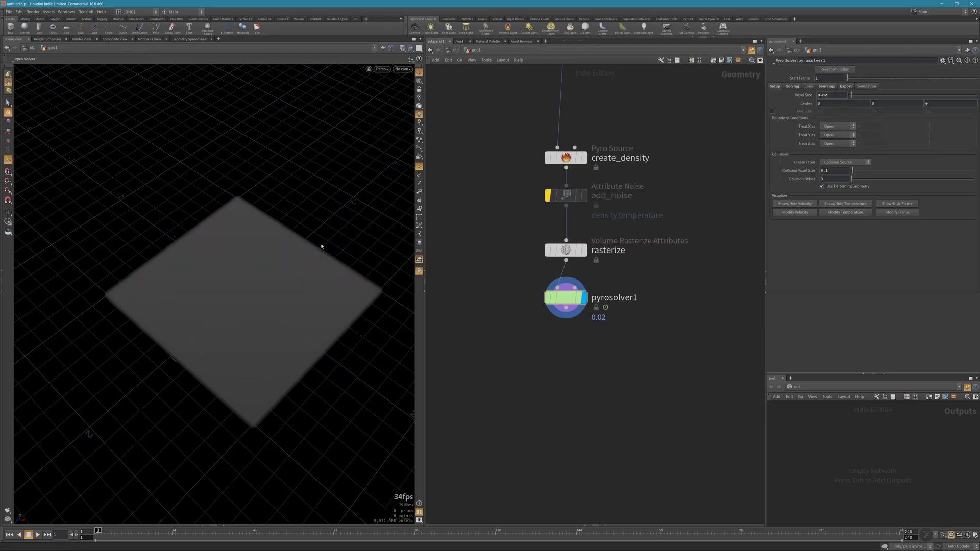
{"action": "key", "text": "Up"}
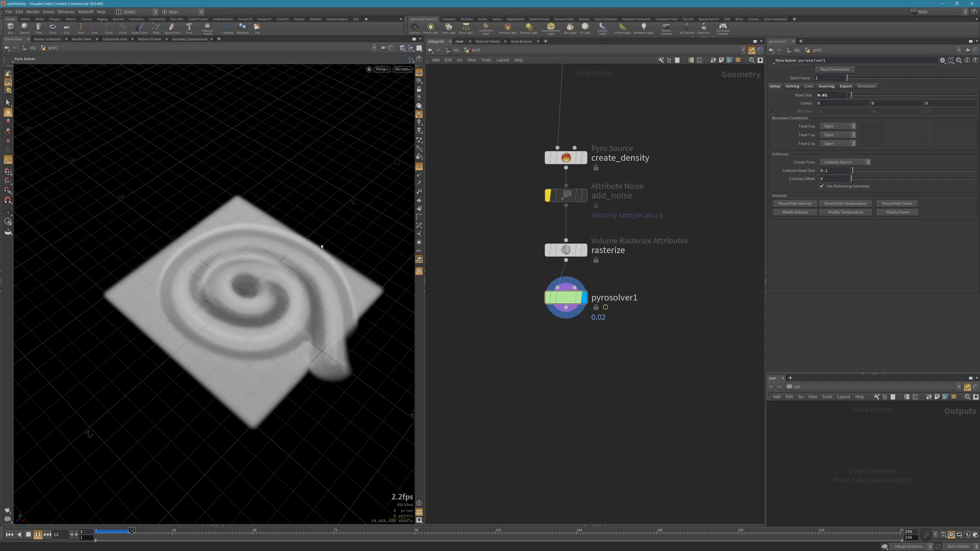
{"action": "key", "text": "Escape"}
{"action": "left_click_drag", "start_coordinate": [321, 246], "coordinate": [232, 288]}
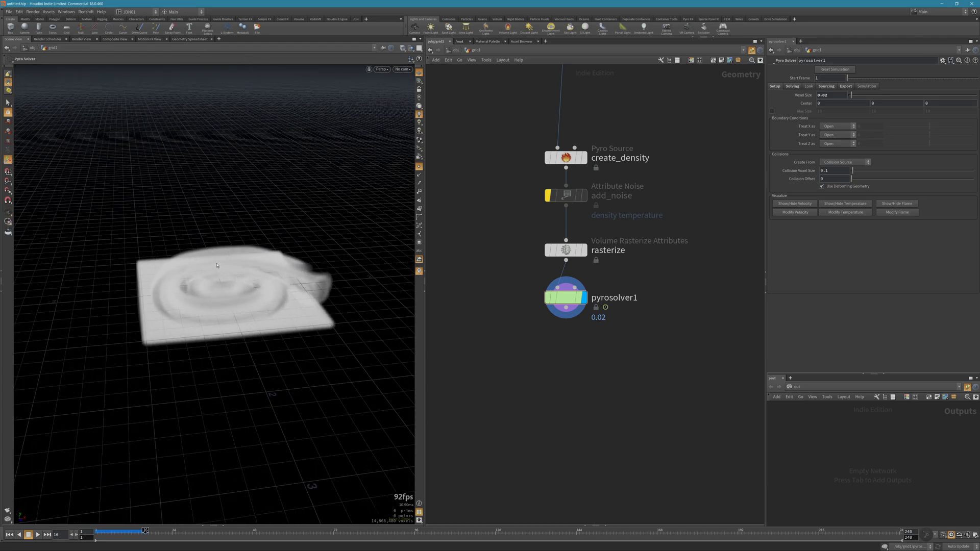
{"action": "key", "text": "Escape"}
{"action": "left_click_drag", "start_coordinate": [217, 266], "coordinate": [232, 280]}
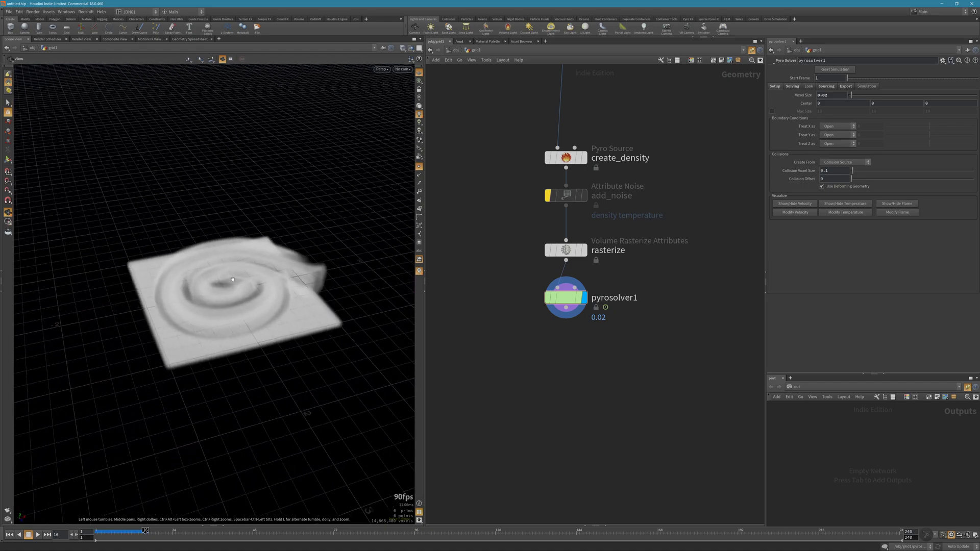
- Examine the spiral smoke in the viewport up close and from several angles, along with the pyro source nodes
{"action": "scroll", "coordinate": [233, 276], "scroll_direction": "up", "scroll_amount": 3}
{"action": "key", "text": "Return"}
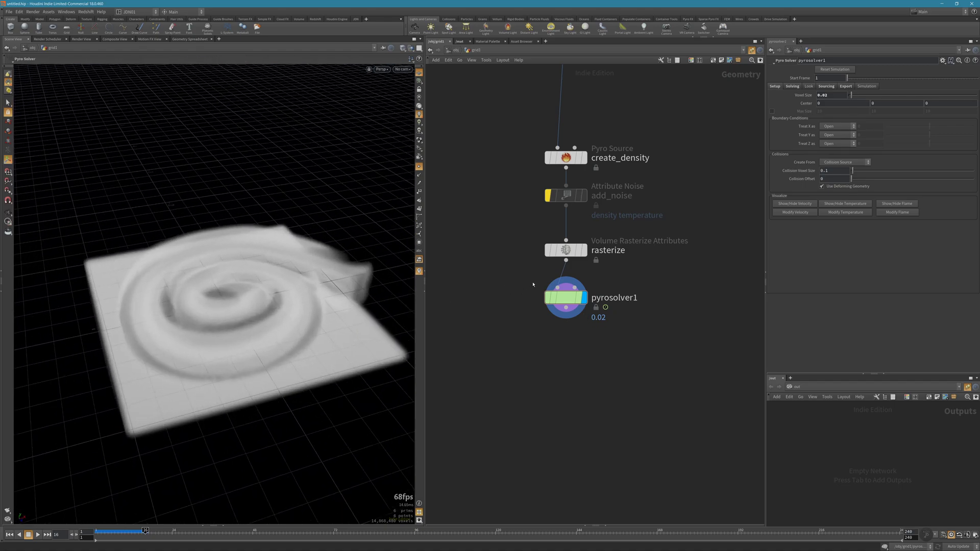
{"action": "left_click_drag", "start_coordinate": [239, 262], "coordinate": [265, 254], "text": "alt"}
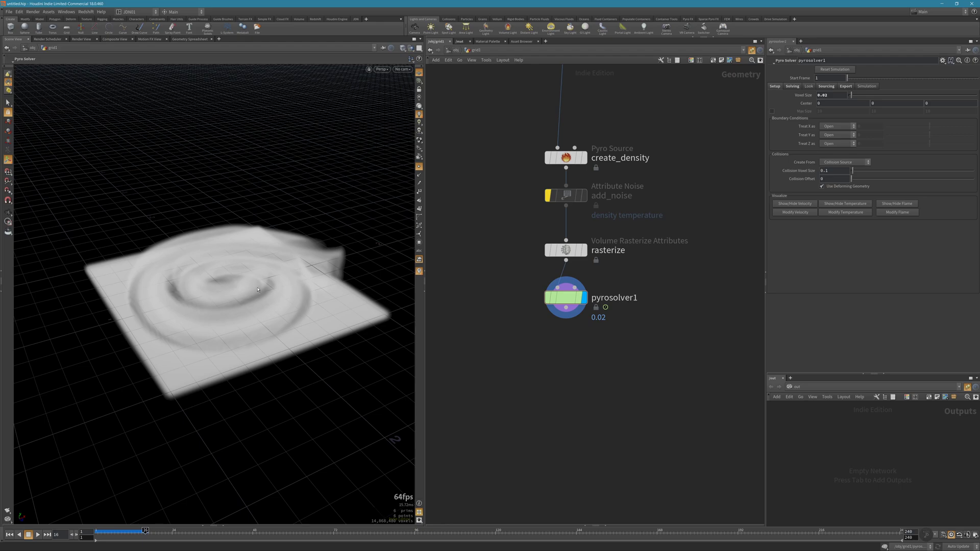
{"action": "middle_click_drag", "start_coordinate": [258, 289], "coordinate": [268, 293], "text": "alt"}
{"action": "right_click_drag", "start_coordinate": [268, 293], "coordinate": [259, 296], "text": "alt"}
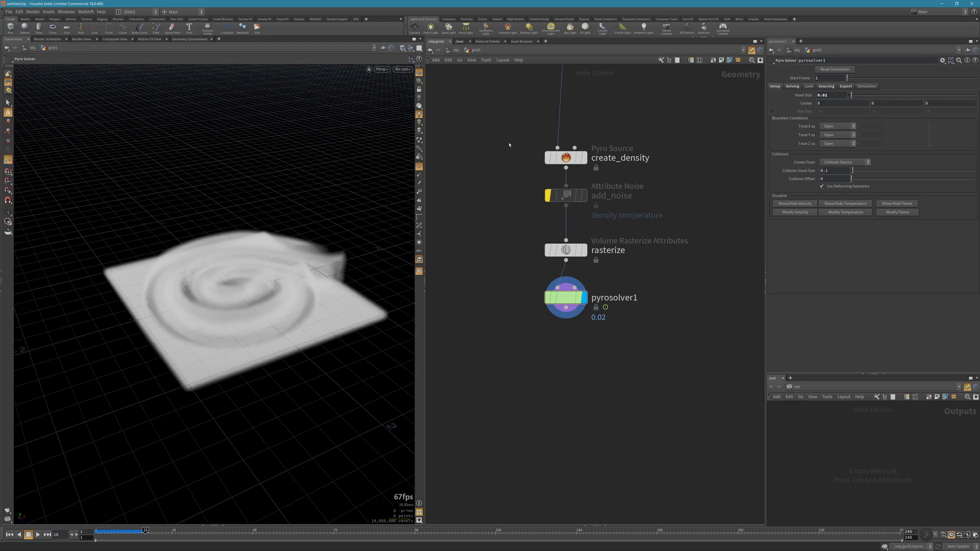
{"action": "left_click_drag", "start_coordinate": [509, 145], "coordinate": [617, 229]}
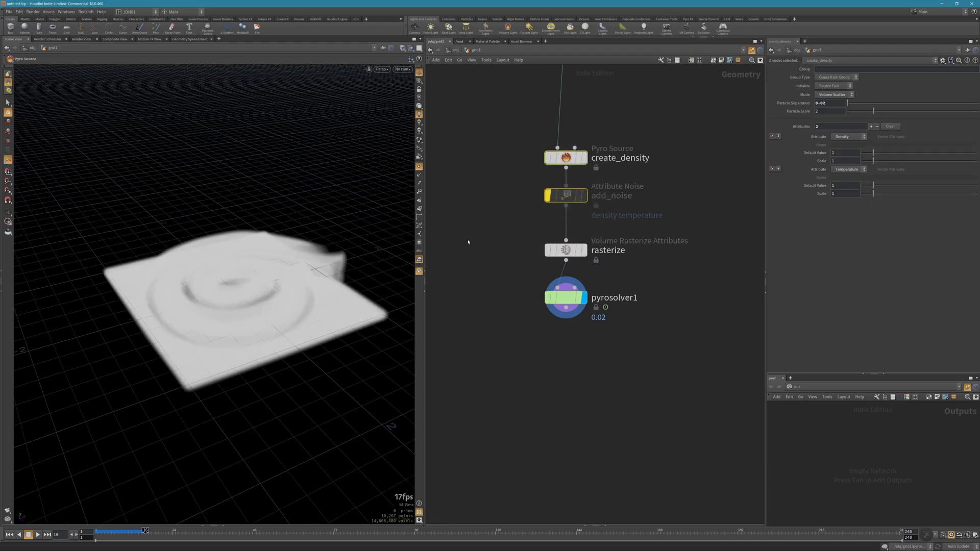
- Open pyrosolver1's FORCES network to inspect gascurveforce1 and its connection to force_output, then return to the grid1 network
{"action": "double_click", "coordinate": [572, 307]}
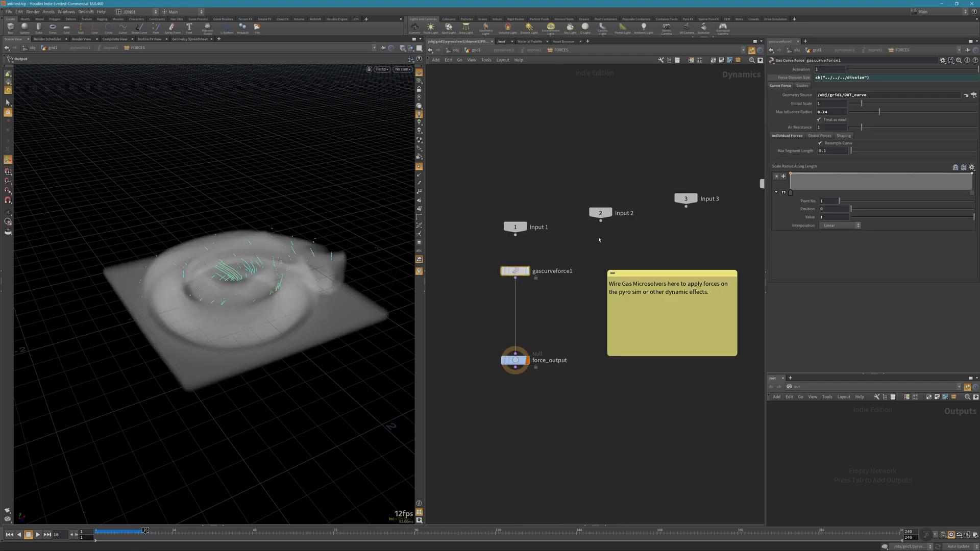
{"action": "left_click_drag", "start_coordinate": [543, 256], "coordinate": [495, 292]}
{"action": "left_click_drag", "start_coordinate": [490, 256], "coordinate": [577, 311]}
{"action": "left_click", "coordinate": [523, 173]}
{"action": "key", "text": "u"}
{"action": "middle_click_drag", "start_coordinate": [518, 254], "coordinate": [565, 304]}
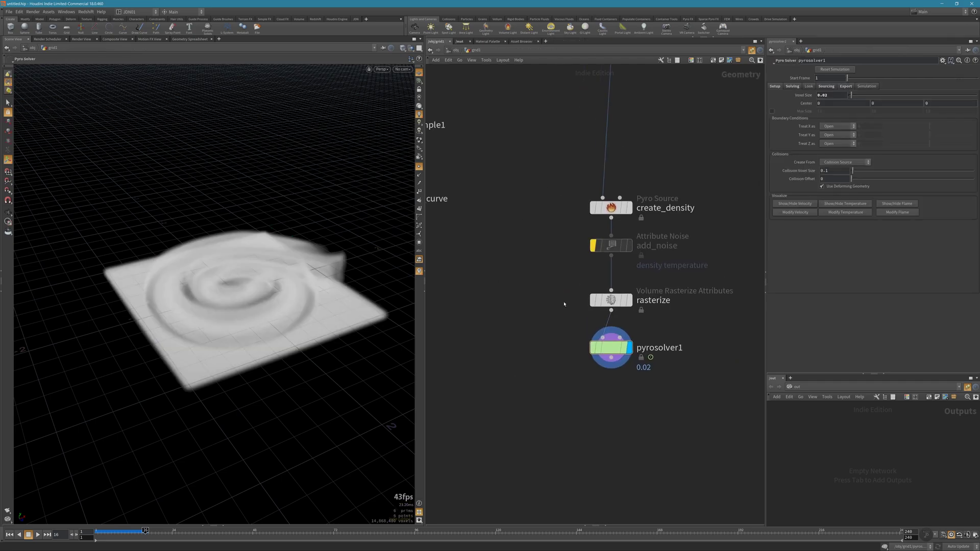
- View the smoke from a higher angle, review gascurveforce1's Individual Forces settings inside pyrosolver1, and return to the grid1 network
{"action": "left_click_drag", "start_coordinate": [267, 247], "coordinate": [308, 261], "text": "alt"}
{"action": "scroll", "coordinate": [492, 237], "scroll_direction": "down", "scroll_amount": 3}
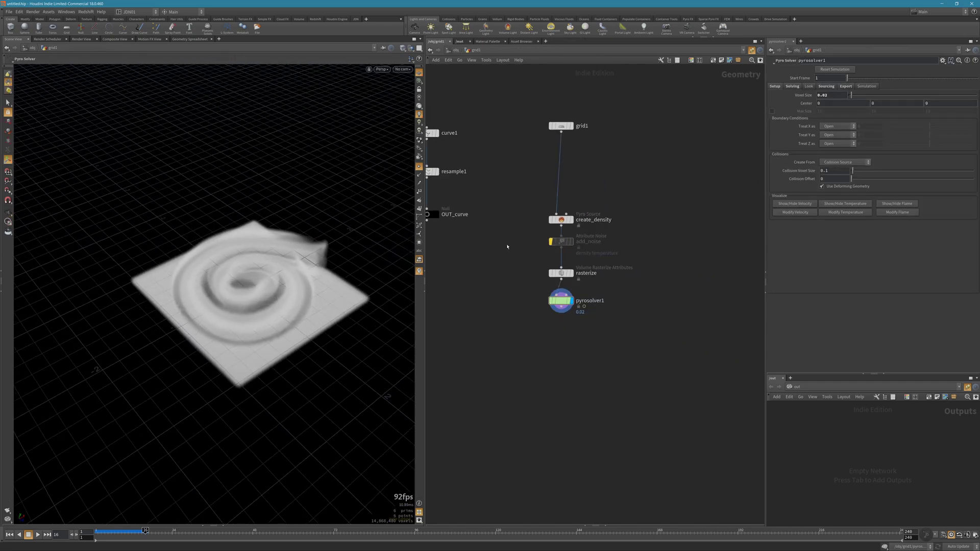
{"action": "middle_click_drag", "start_coordinate": [507, 245], "coordinate": [555, 293]}
{"action": "double_click", "coordinate": [595, 350]}
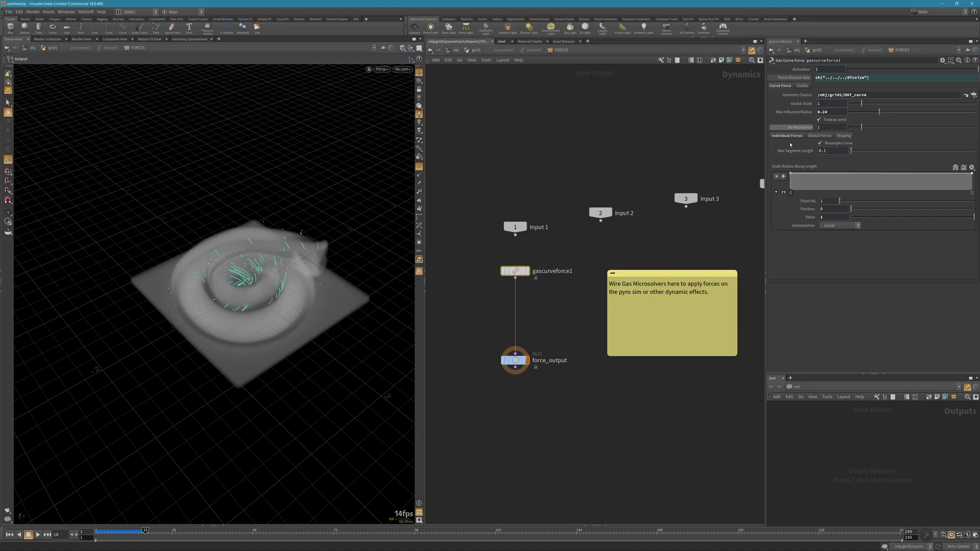
{"action": "left_click", "coordinate": [788, 135]}
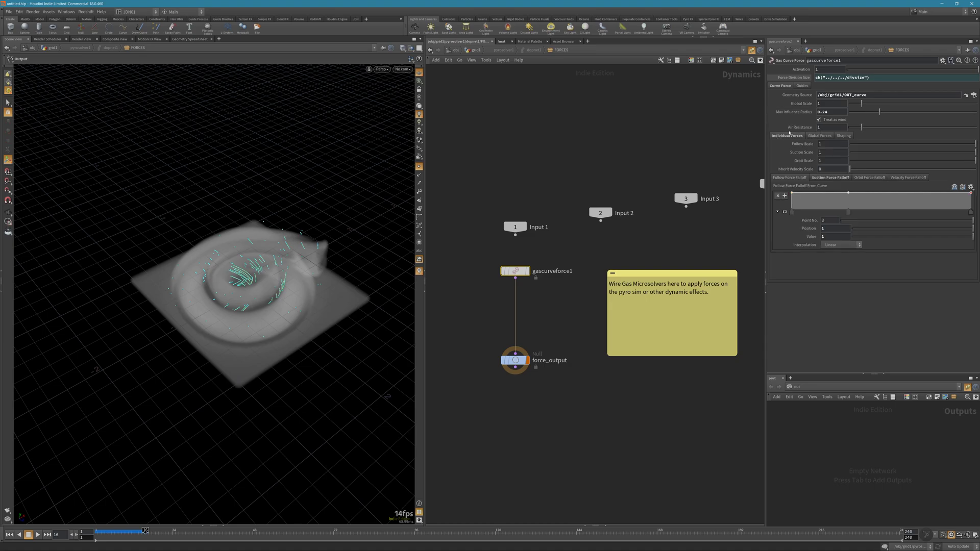
{"action": "left_click", "coordinate": [473, 50]}
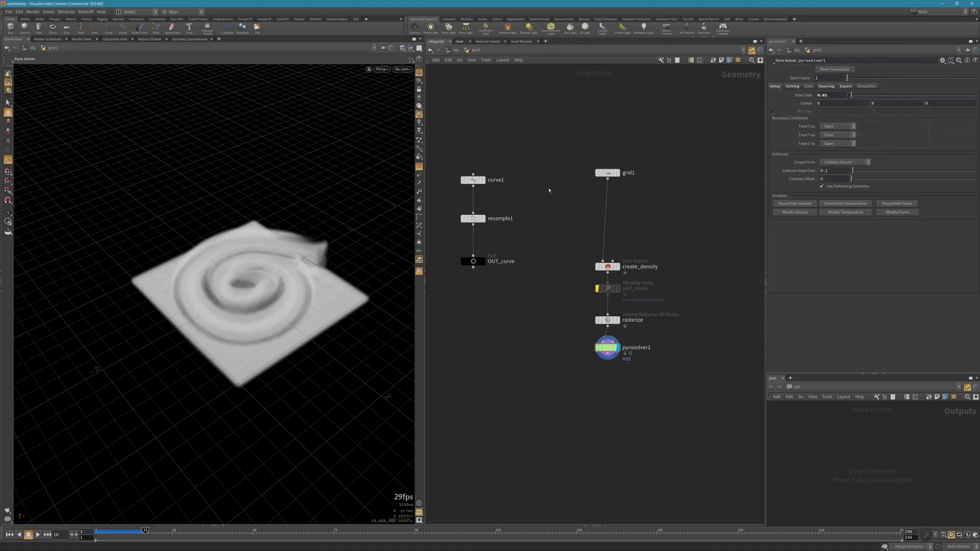